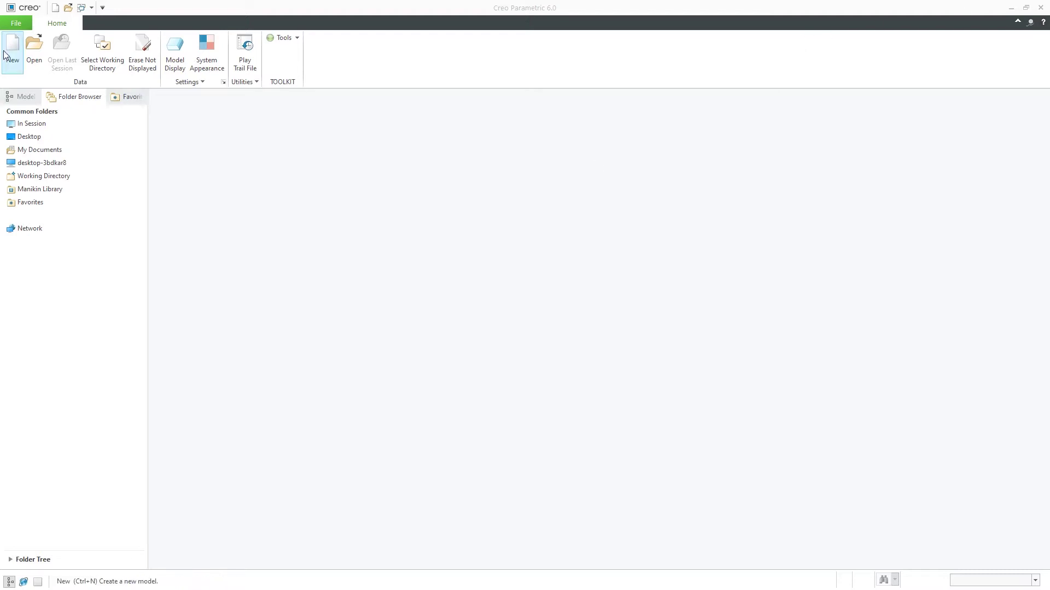
# - Import tool_base_plate.igs from the Desktop as a new part, with the file type set to All Files (*)
pyautogui.click(33, 46)
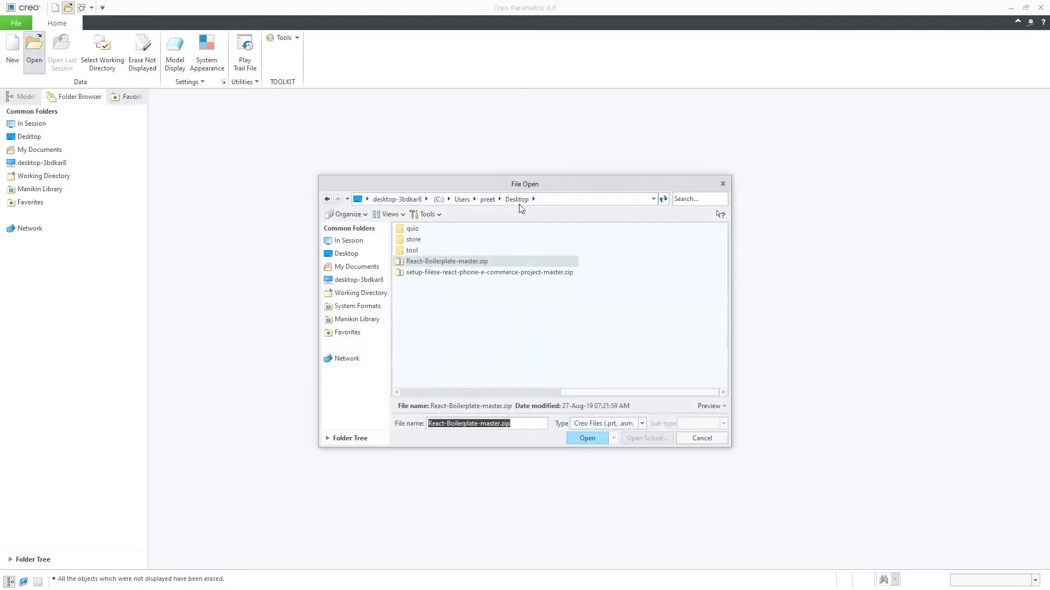
pyautogui.click(353, 240)
pyautogui.click(637, 422)
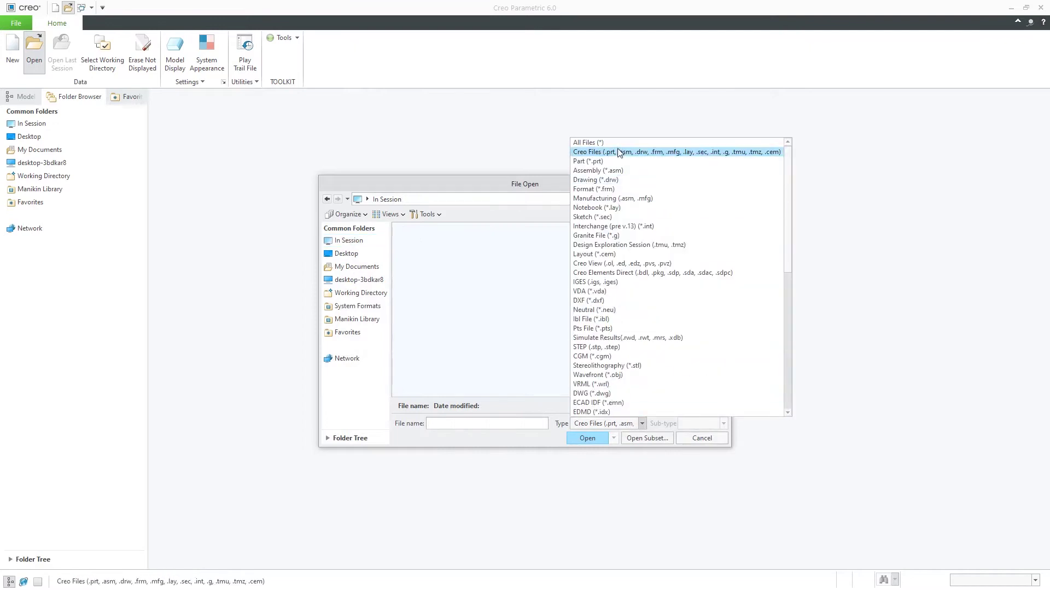
pyautogui.click(628, 135)
pyautogui.click(619, 423)
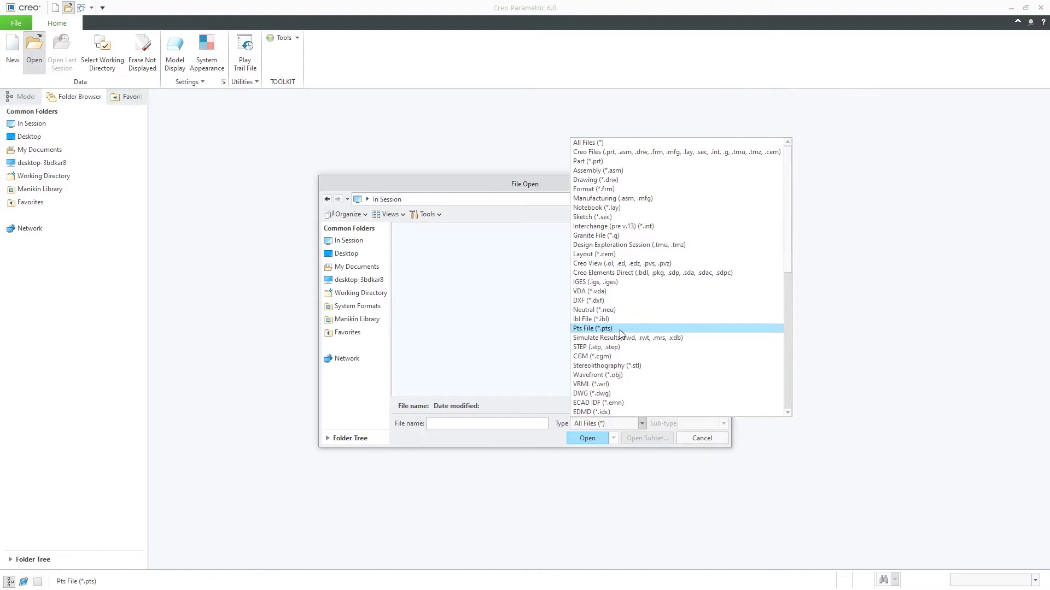
pyautogui.click(389, 263)
pyautogui.click(356, 251)
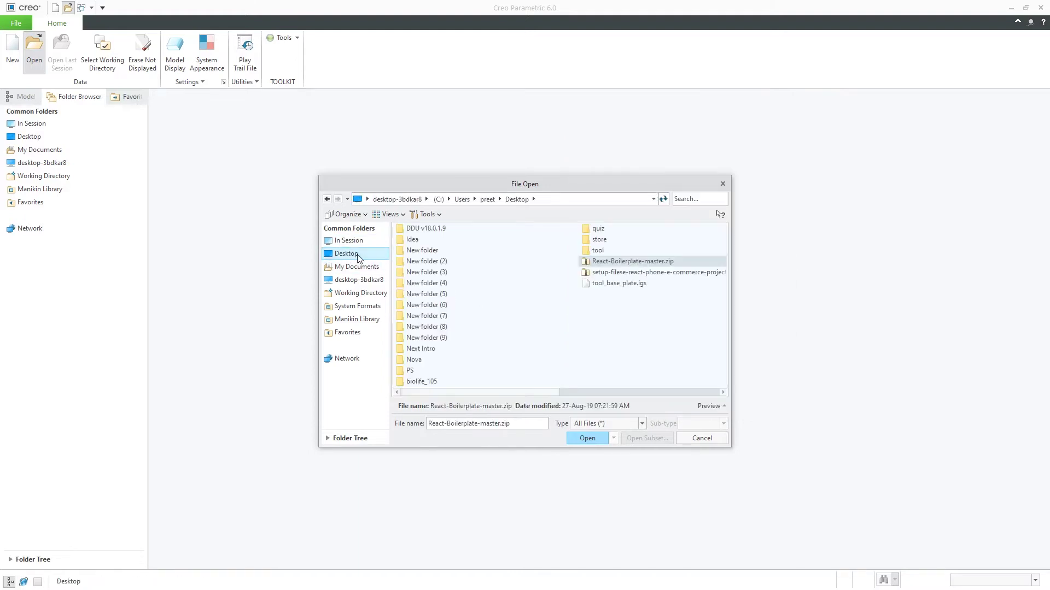
pyautogui.click(613, 365)
pyautogui.click(621, 285)
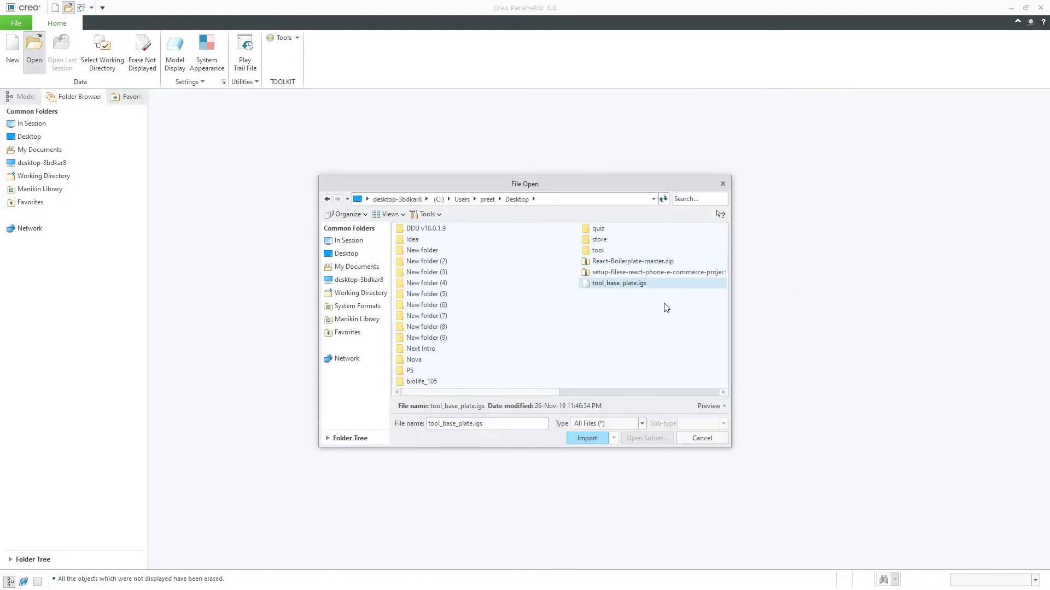
pyautogui.click(587, 438)
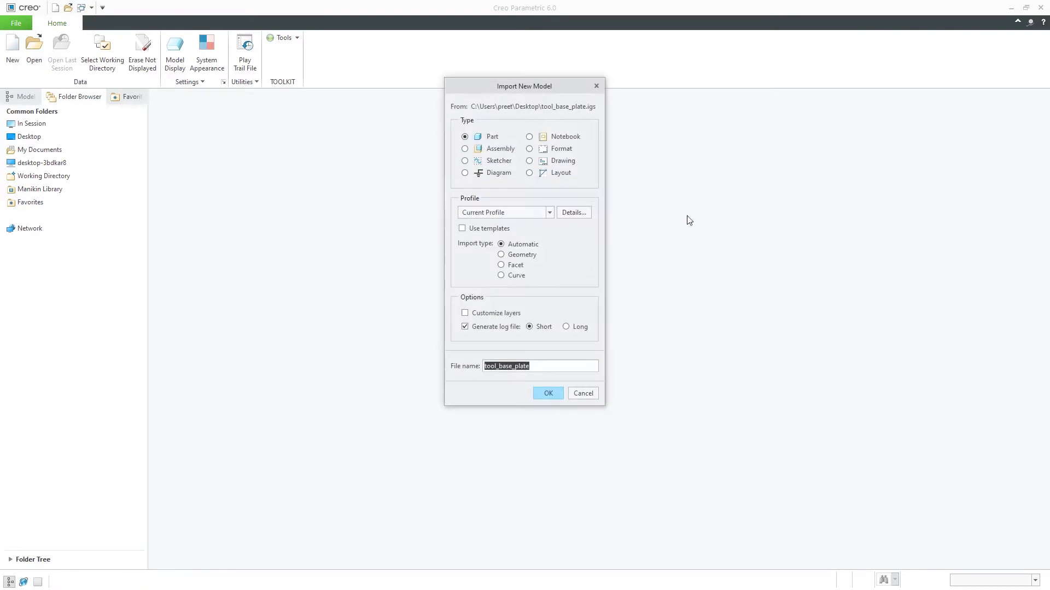
pyautogui.click(548, 394)
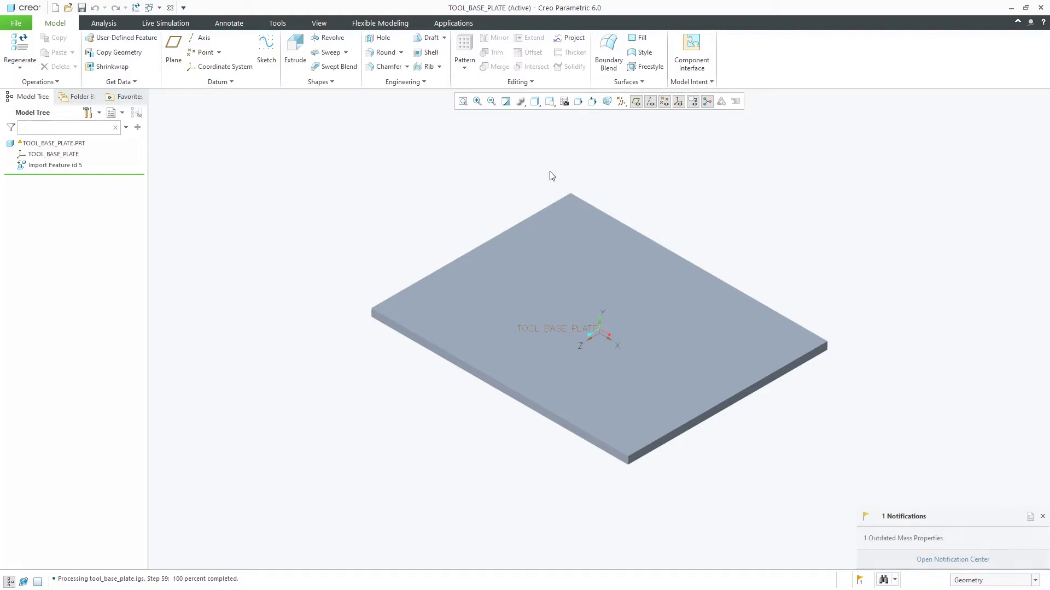
pyautogui.click(621, 102)
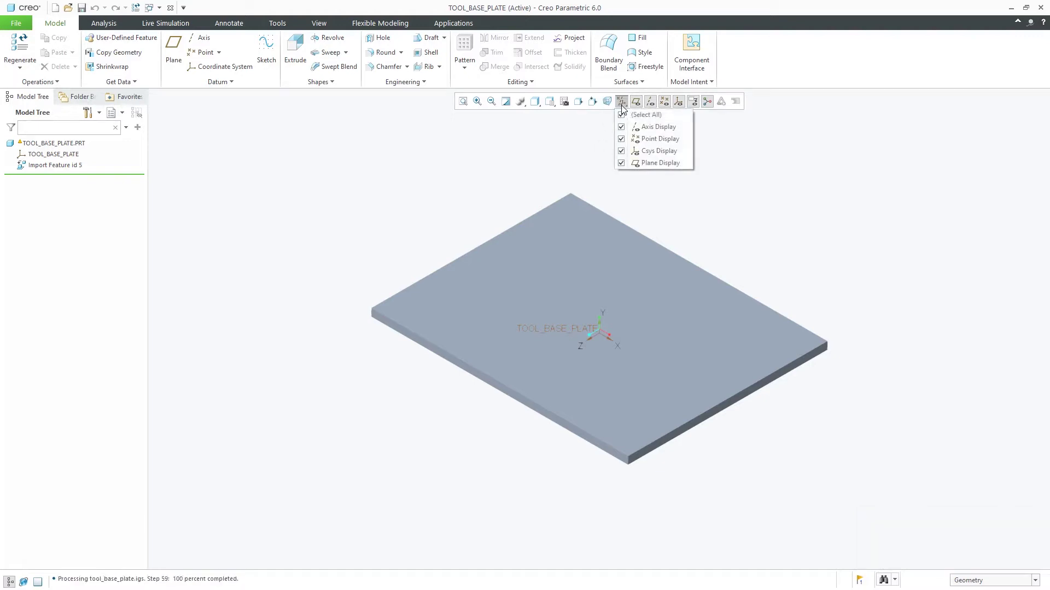
pyautogui.click(513, 166)
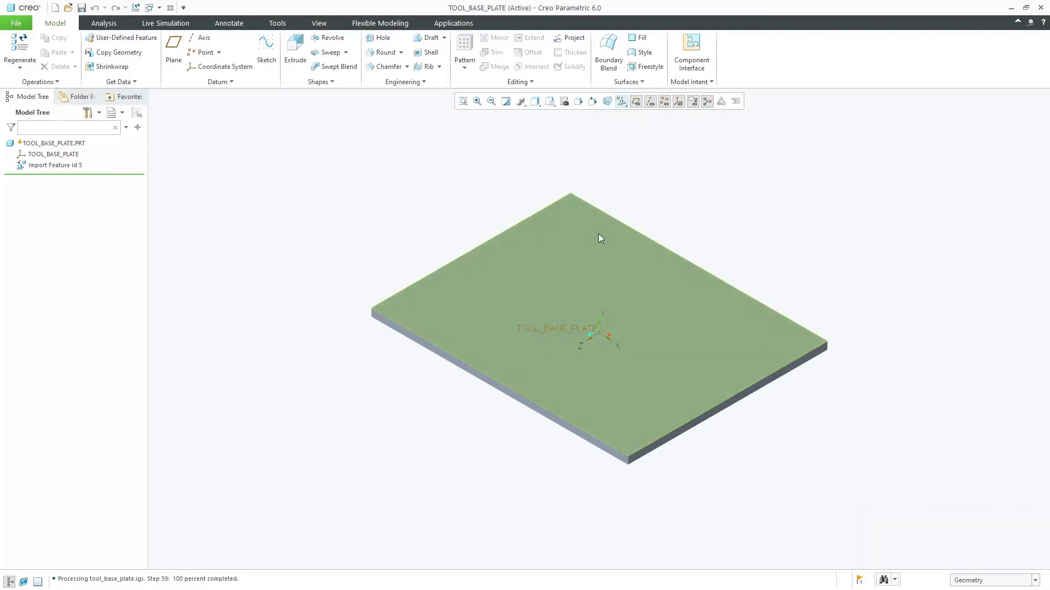
pyautogui.moveTo(782, 222)
pyautogui.mouseDown(button='middle')
pyautogui.moveTo(798, 210)
pyautogui.moveTo(562, 169)
pyautogui.mouseUp(button='middle')
pyautogui.hotkey('ctrl', 'd')
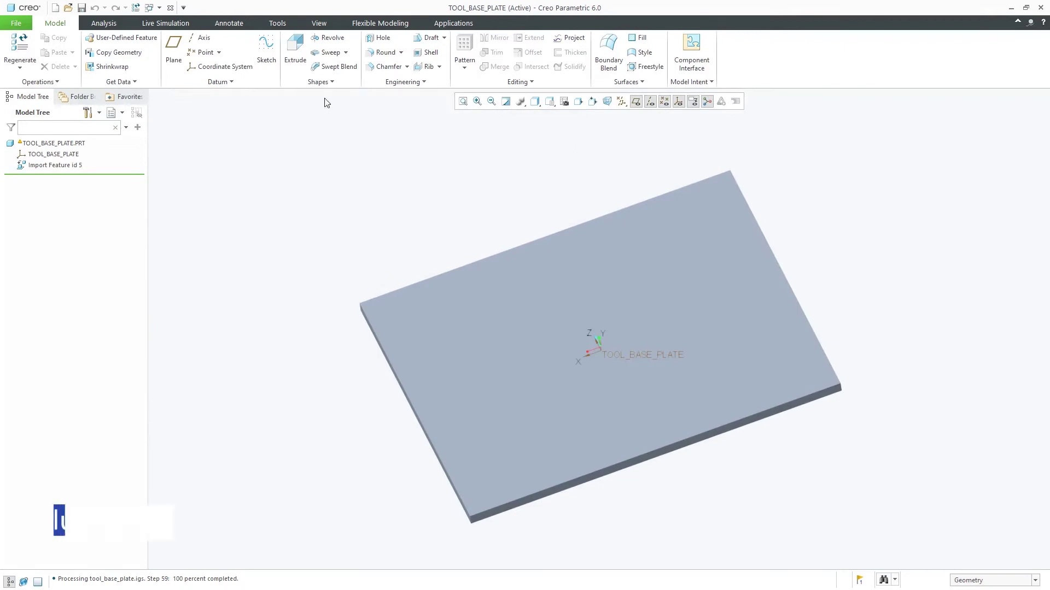
pyautogui.click(319, 23)
pyautogui.click(292, 64)
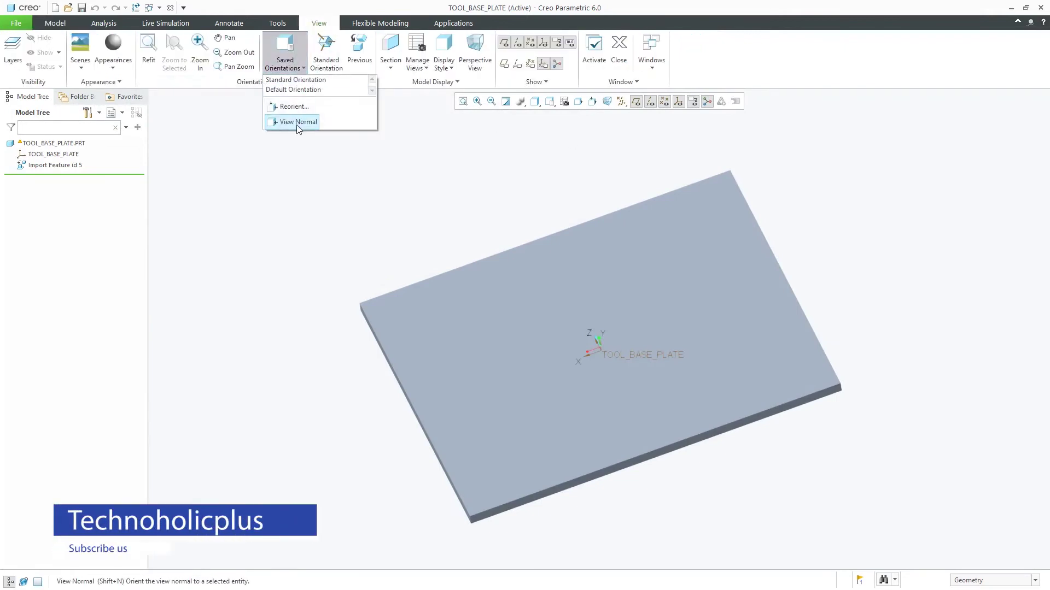
pyautogui.click(290, 180)
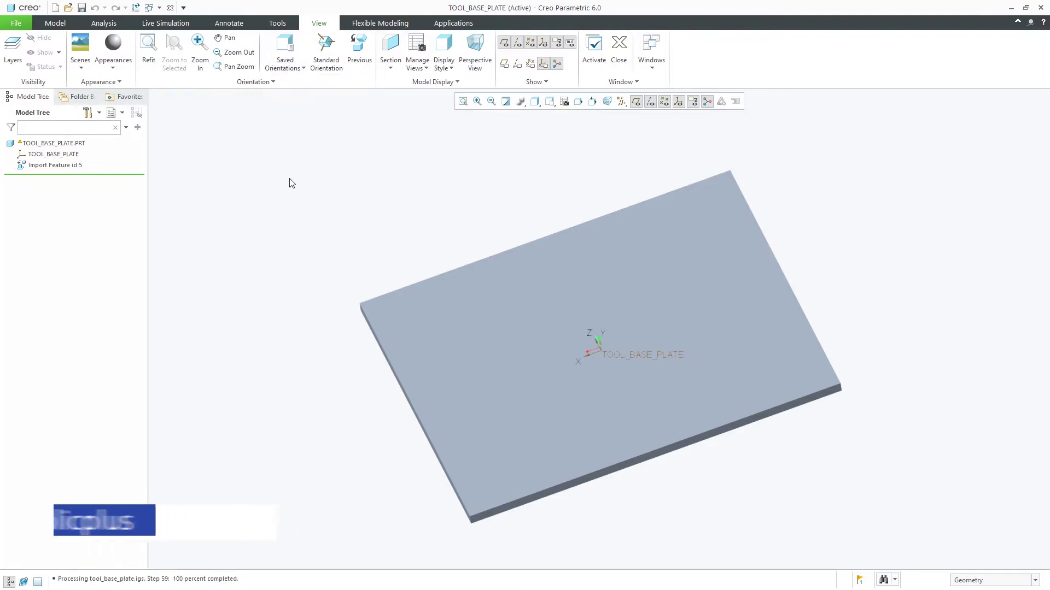
pyautogui.moveTo(290, 180); pyautogui.dragTo(292, 180, button='middle')
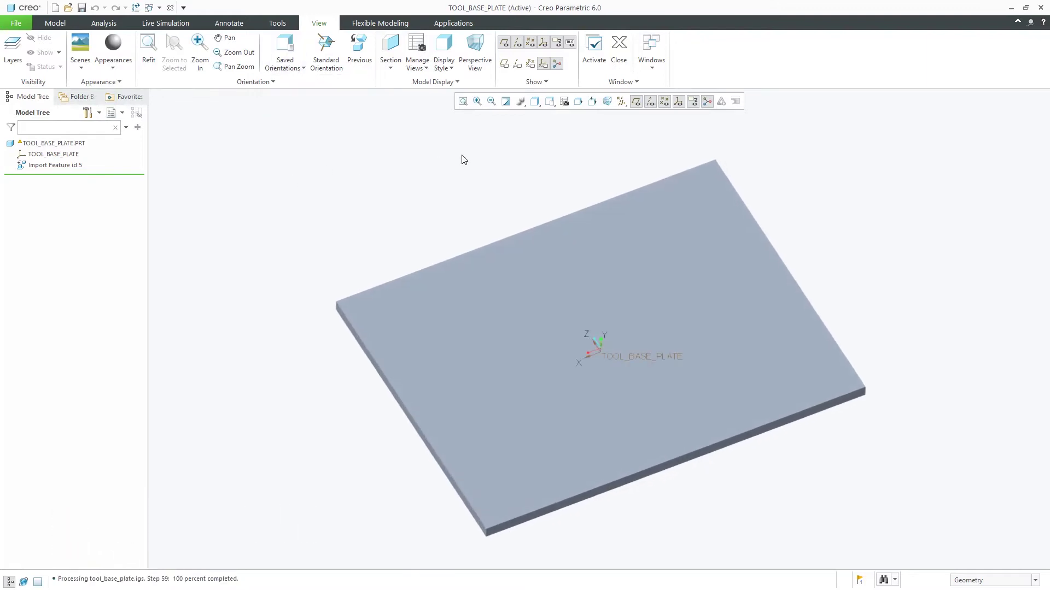
pyautogui.click(621, 101)
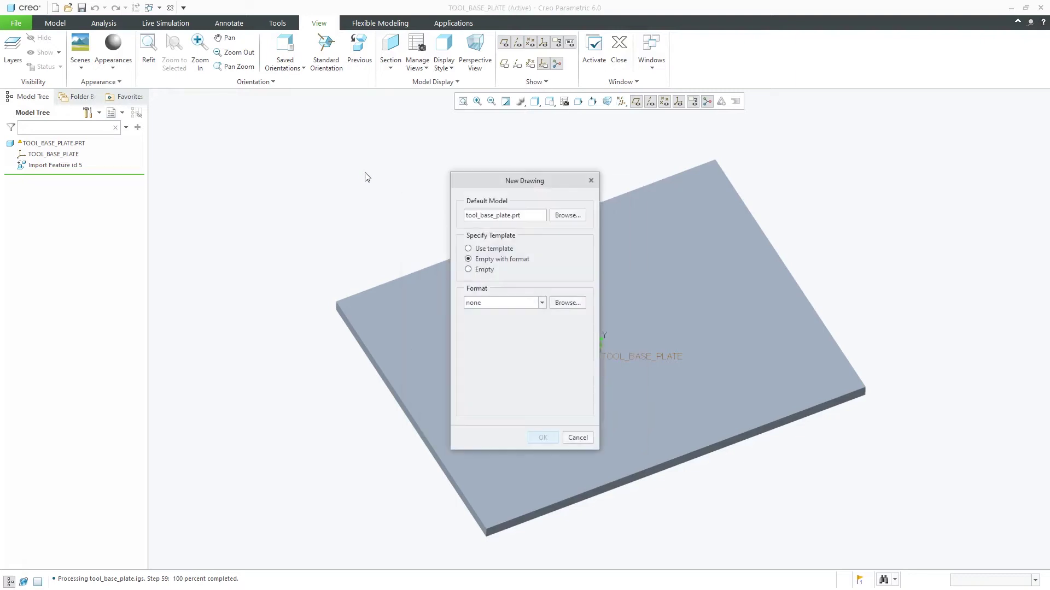
# - Skip the drawing format and start an empty landscape sheet at A4 size
pyautogui.click(568, 304)
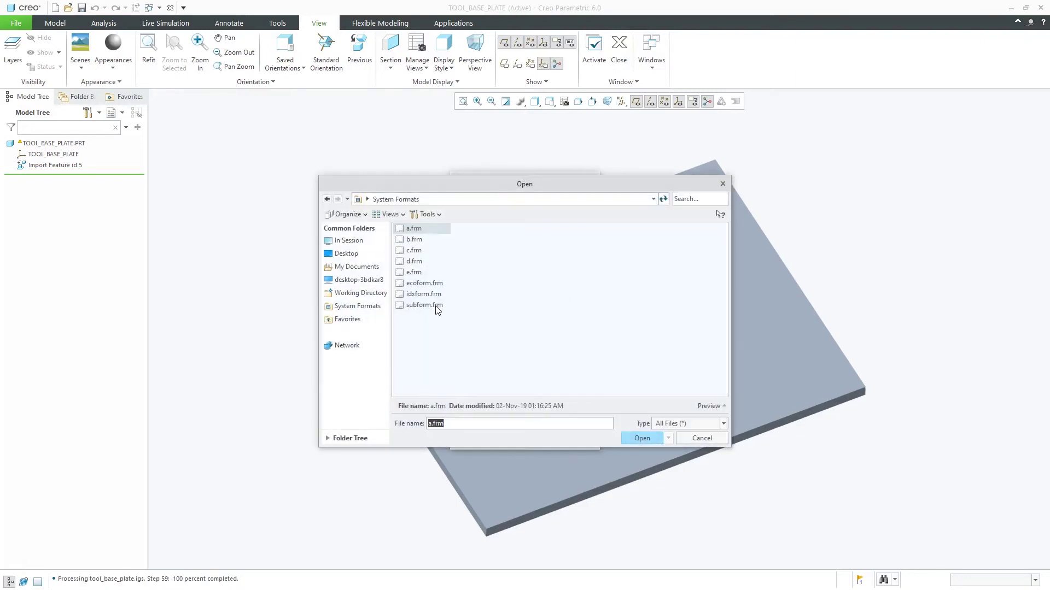
pyautogui.click(327, 199)
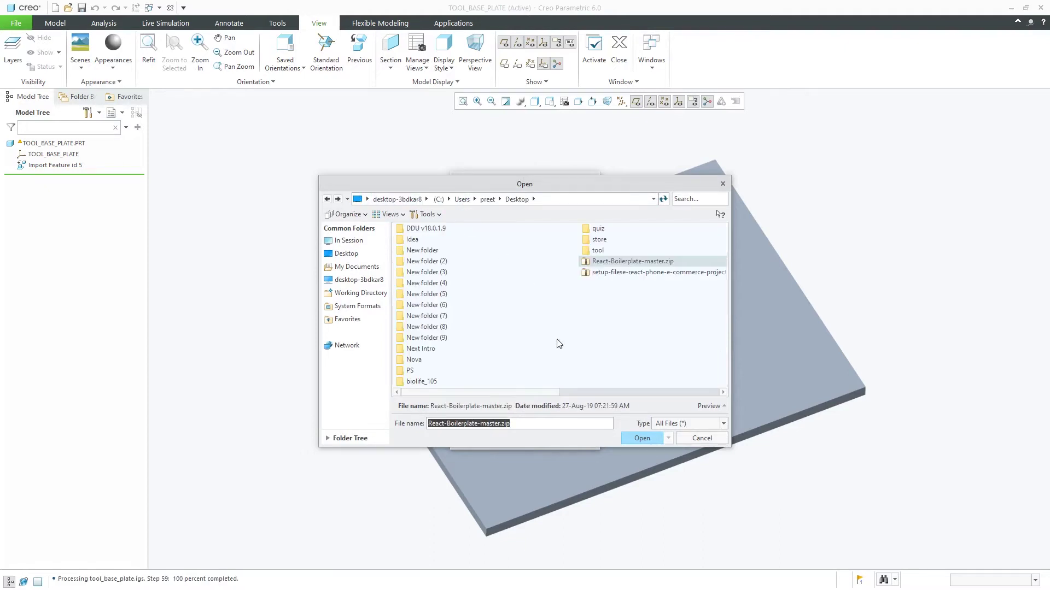
pyautogui.click(557, 338)
pyautogui.click(693, 441)
pyautogui.click(473, 268)
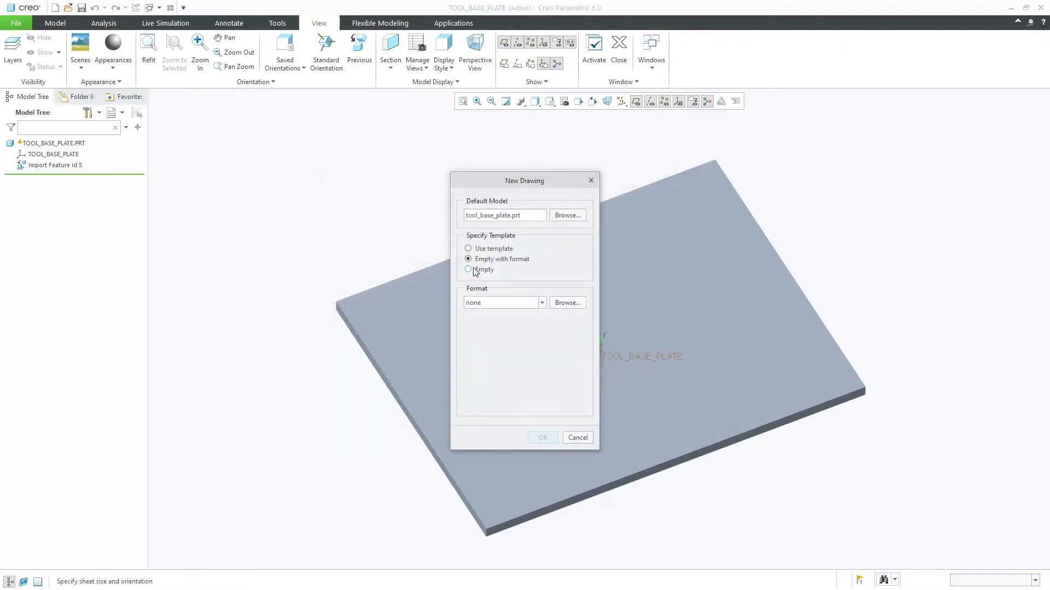
pyautogui.click(534, 348)
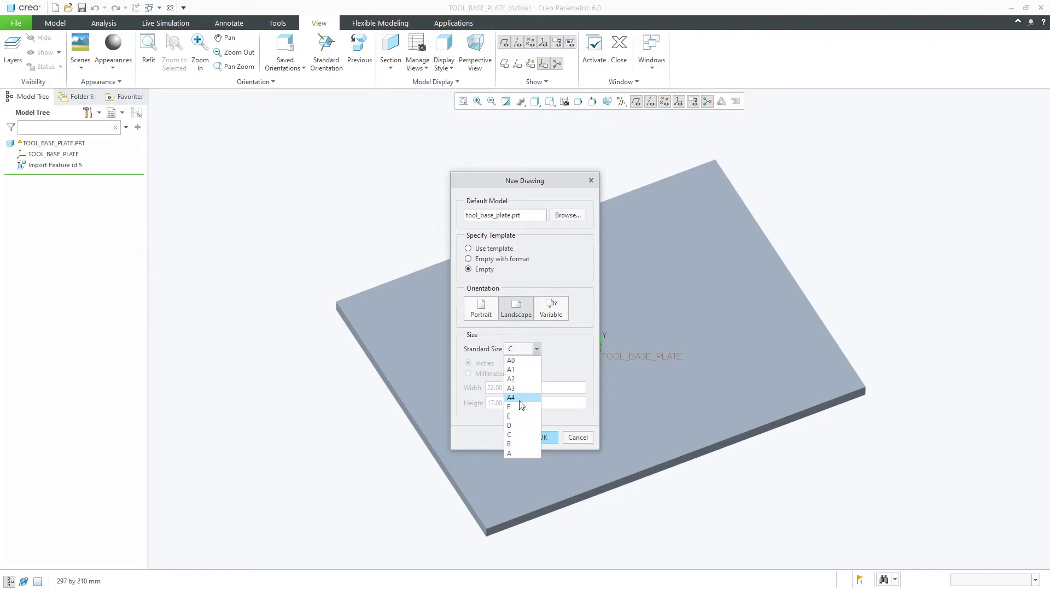
pyautogui.click(521, 404)
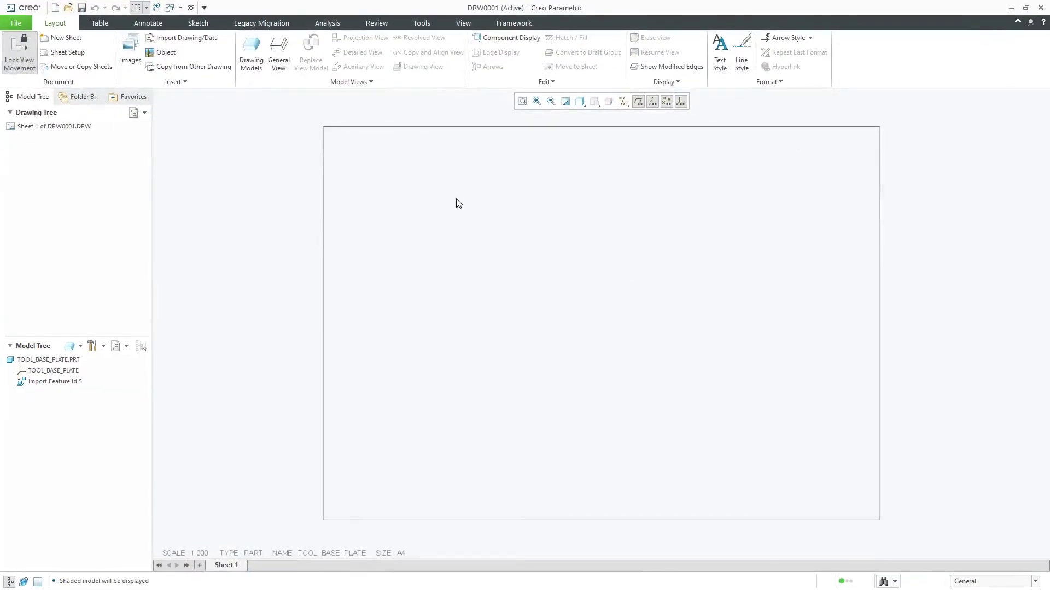
# - Place an isometric general view of the plate on the sheet
pyautogui.click(279, 52)
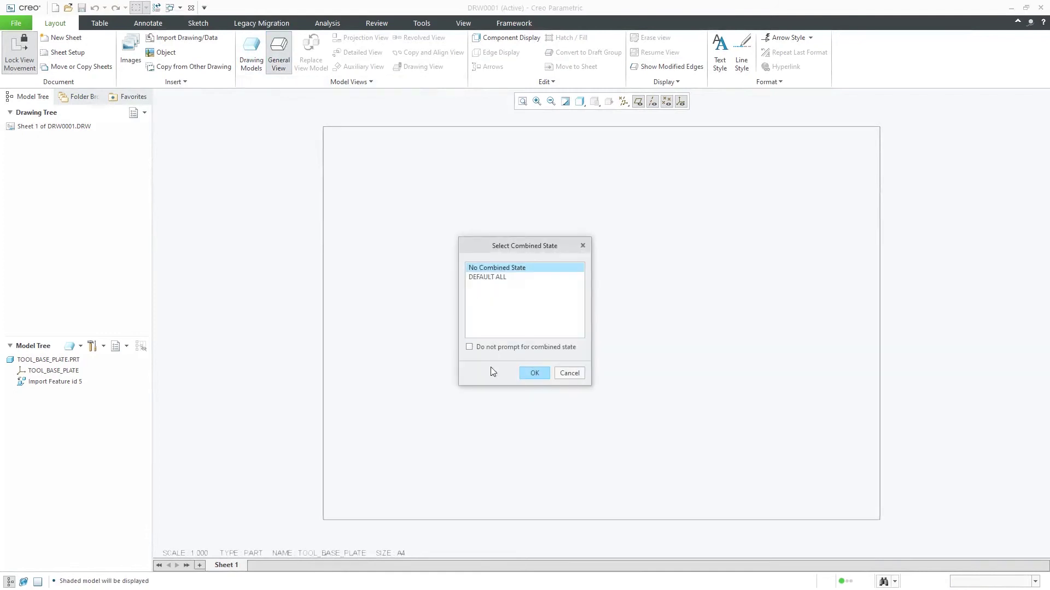
pyautogui.click(540, 364)
pyautogui.click(727, 235)
pyautogui.click(986, 333)
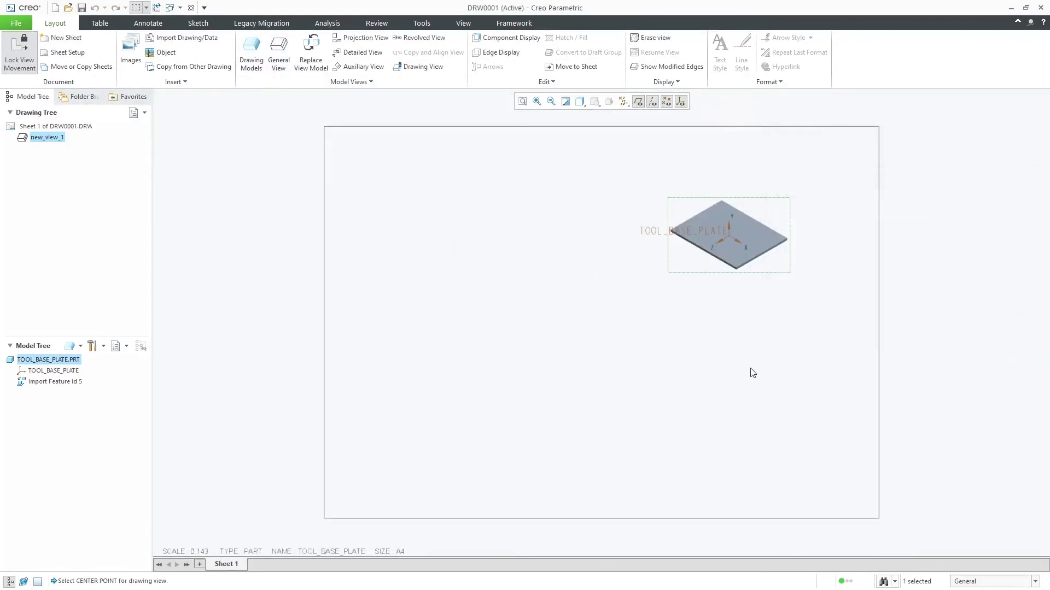
# - Move the view up and right, hide coordinate systems, and place a second general view
pyautogui.click(705, 256)
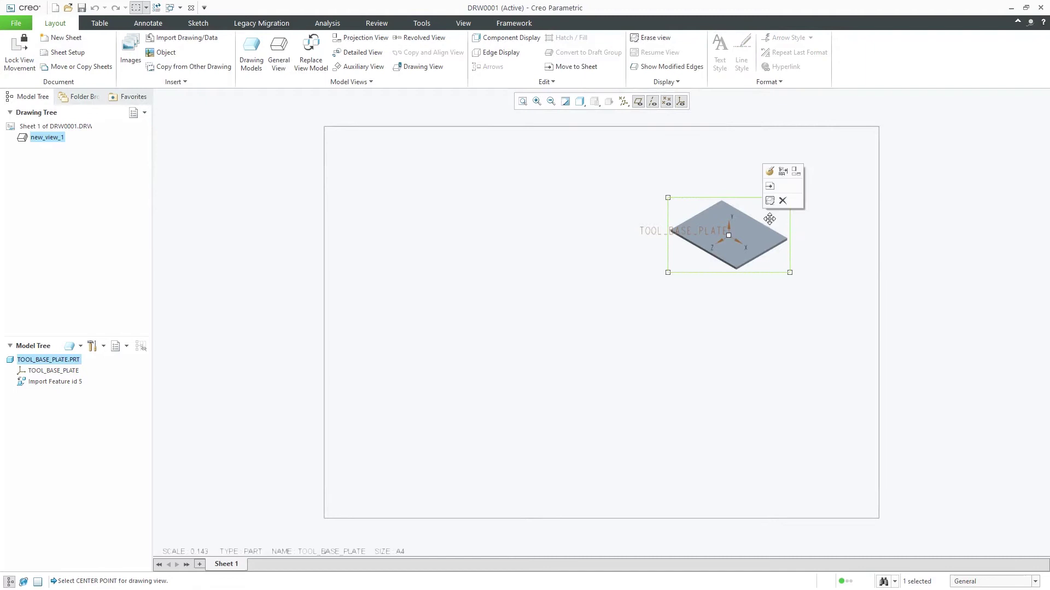
pyautogui.moveTo(706, 256)
pyautogui.mouseDown()
pyautogui.moveTo(754, 236)
pyautogui.moveTo(764, 219)
pyautogui.mouseUp()
pyautogui.click(699, 283)
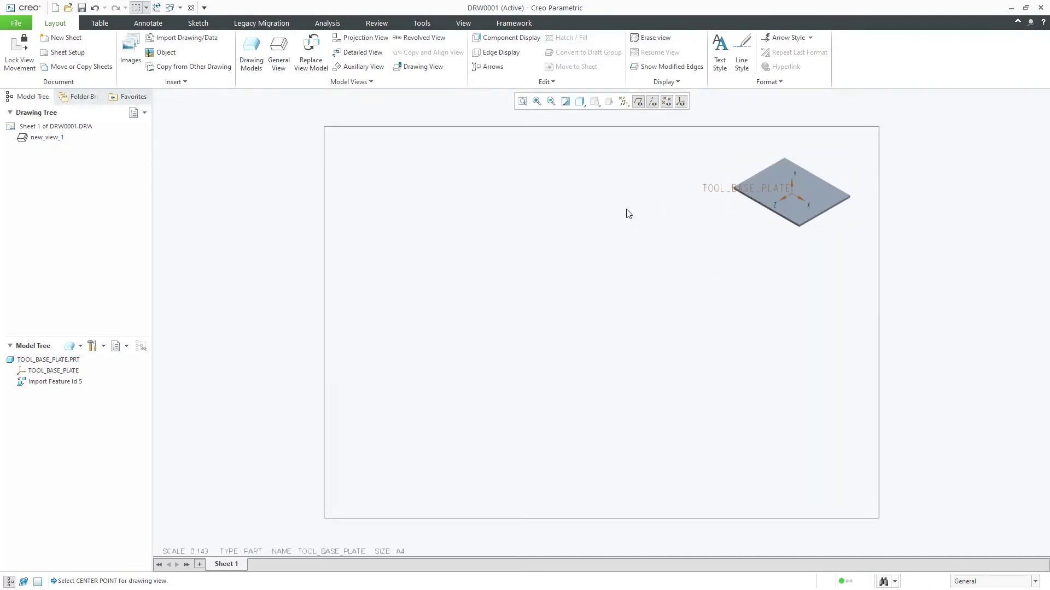
pyautogui.click(666, 101)
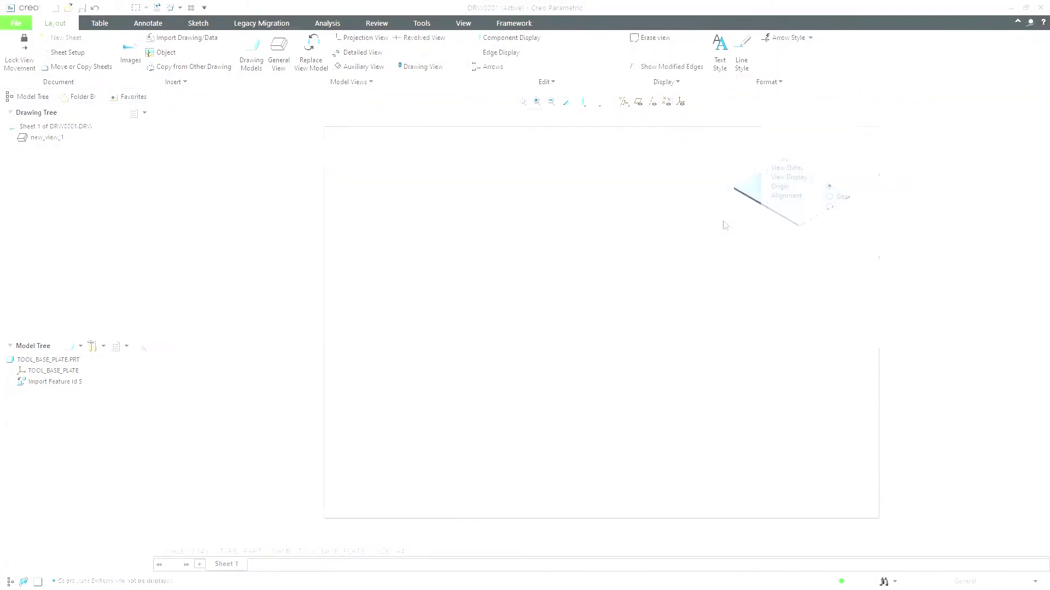
pyautogui.click(432, 243)
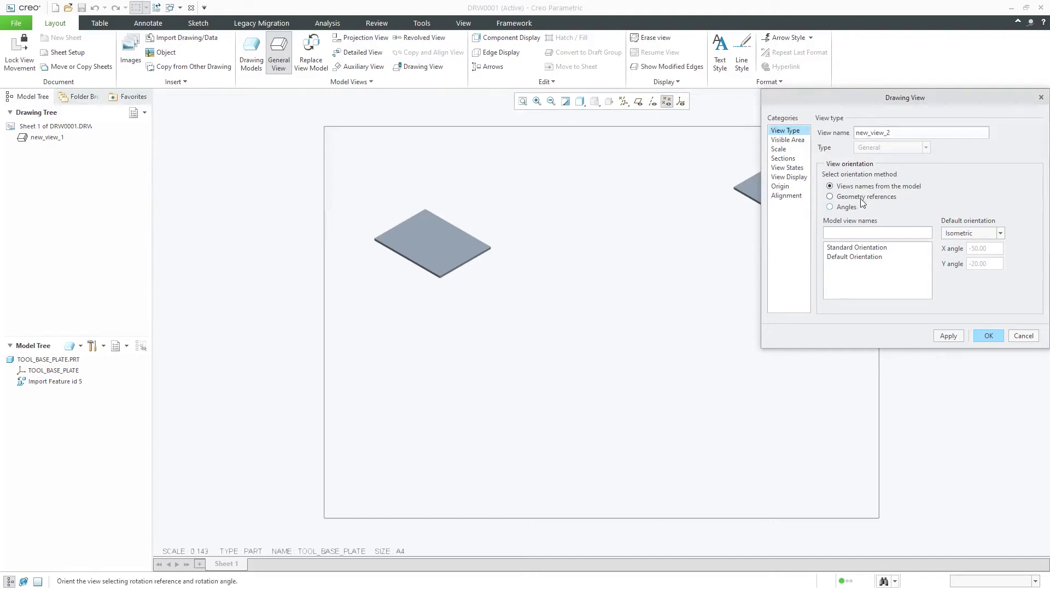
# - Orient new_view_2 by geometry references, using the plate surface as Front and Top
pyautogui.click(829, 196)
pyautogui.scroll(-10, 382, 257)
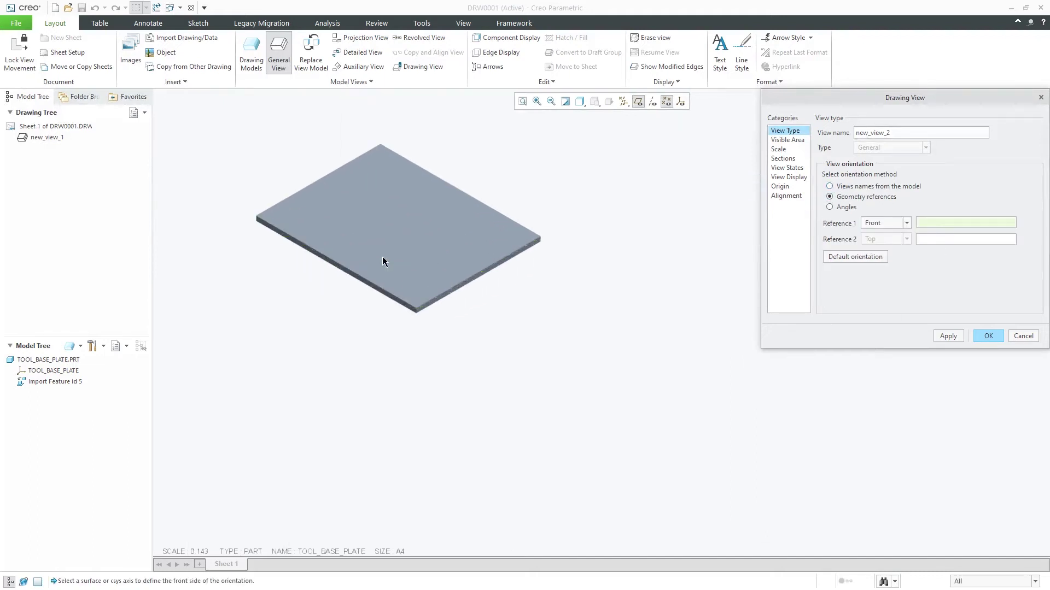
pyautogui.click(393, 304)
pyautogui.click(414, 295)
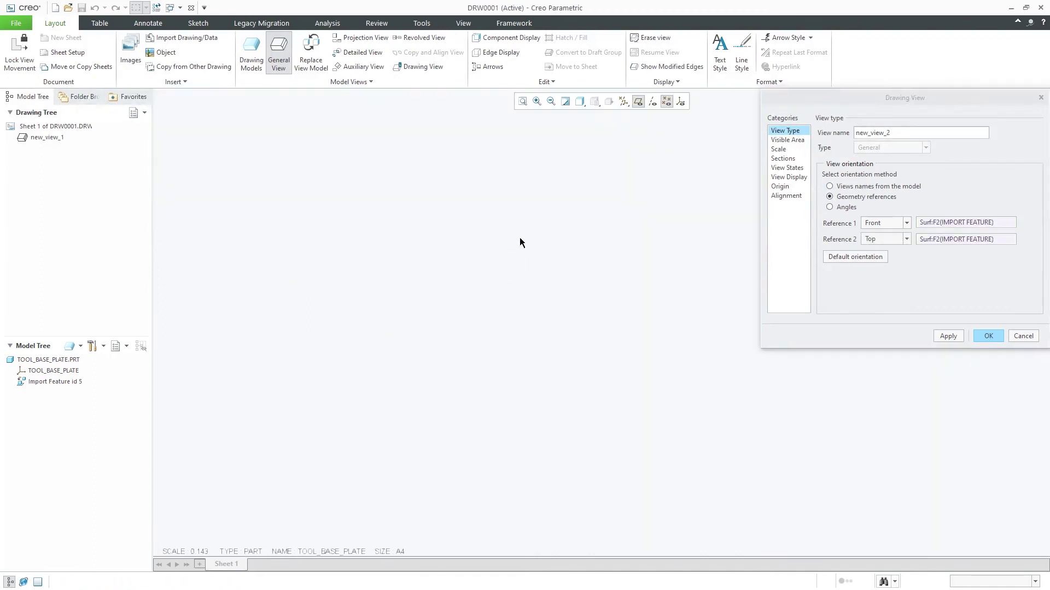
pyautogui.scroll(5, 510, 343)
pyautogui.click(987, 336)
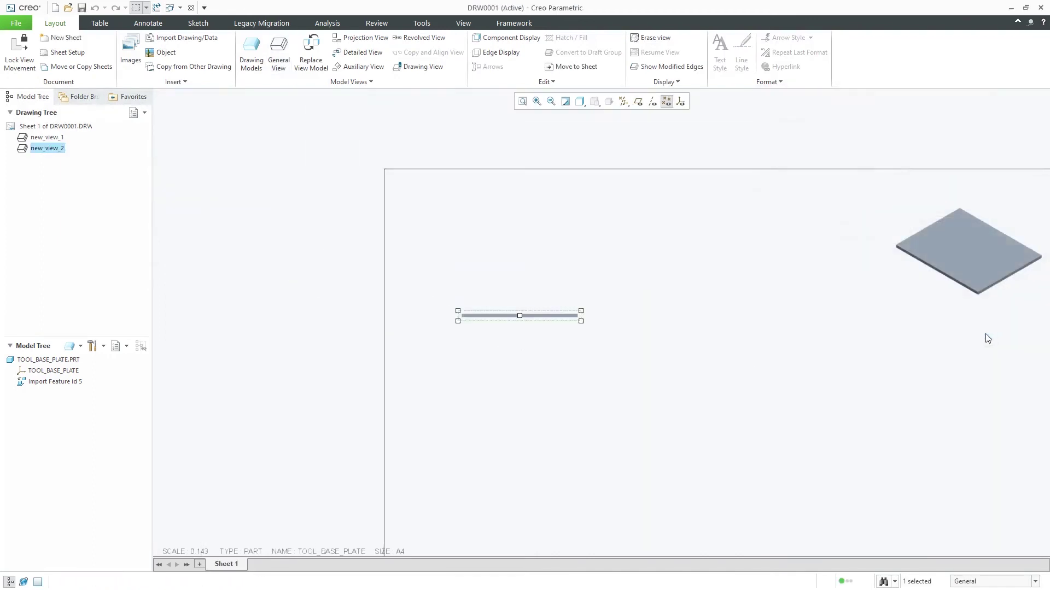
# - Add projection views below and to the right of new_view_2, then close the drawing
pyautogui.scroll(3, 378, 197)
pyautogui.click(360, 37)
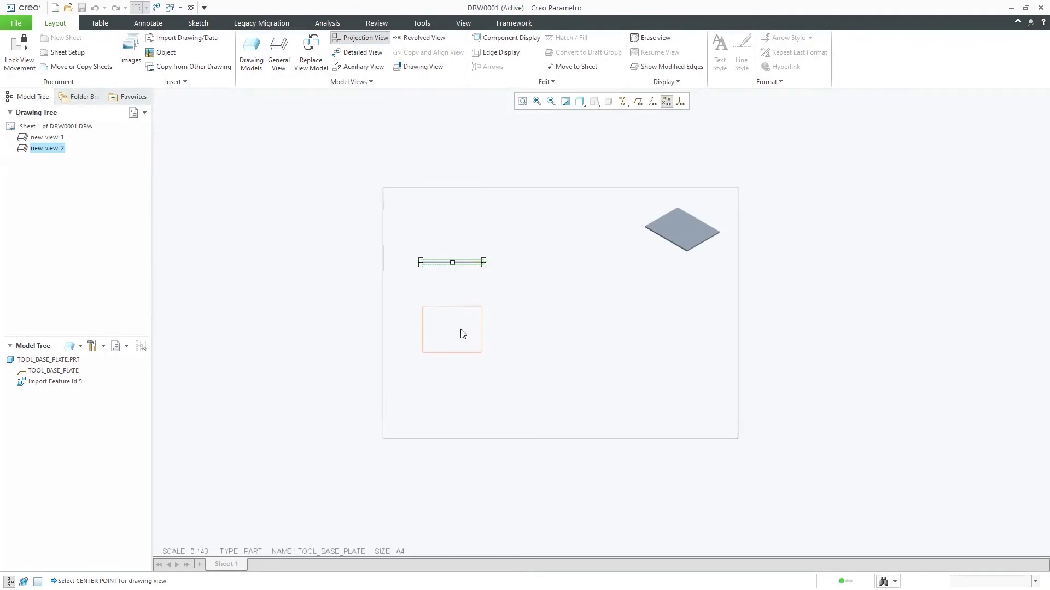
pyautogui.click(453, 329)
pyautogui.click(359, 37)
pyautogui.click(593, 310)
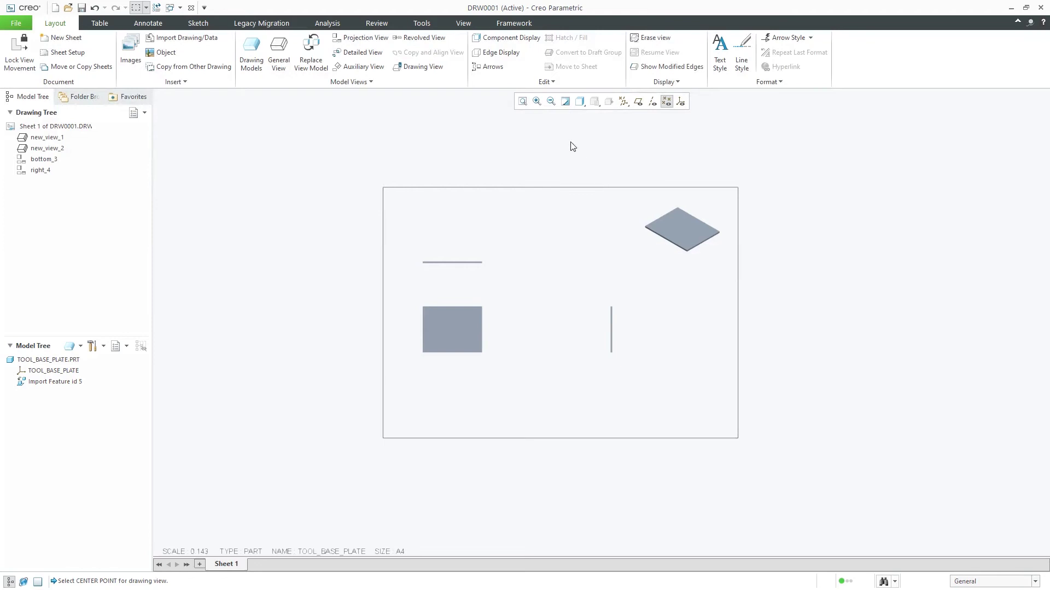
pyautogui.click(464, 23)
pyautogui.click(499, 51)
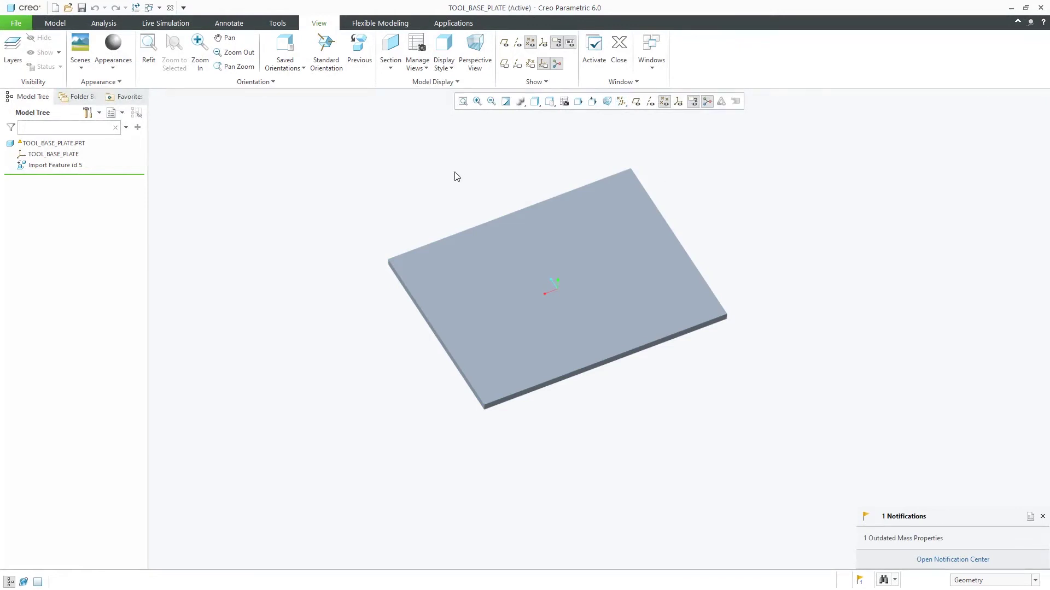
# - Orbit the plate, glance at Saved Orientations, orbit back, and close the part window
pyautogui.moveTo(537, 305); pyautogui.dragTo(492, 249, button='middle')
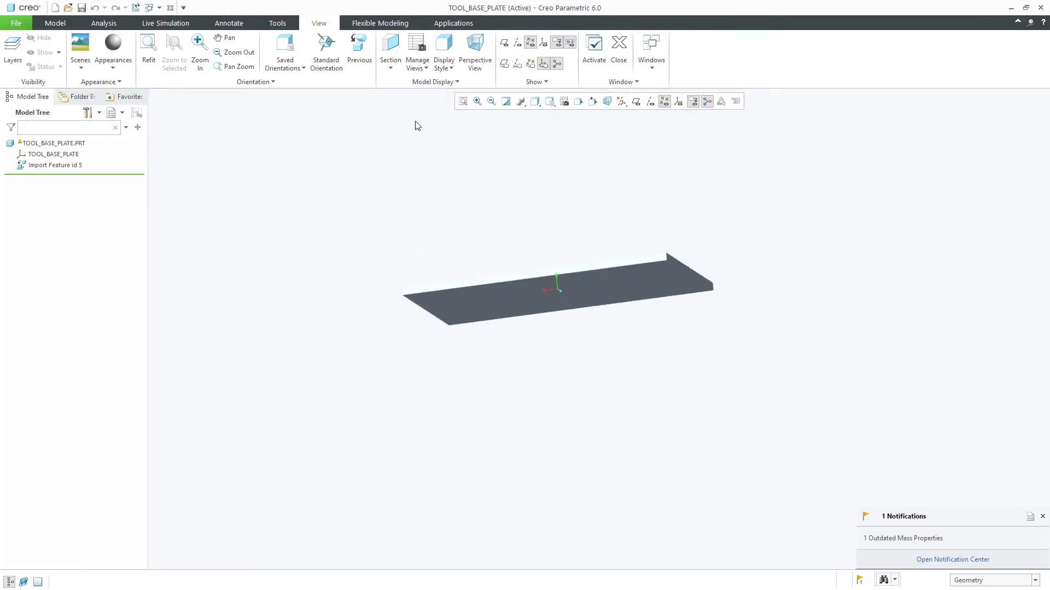
pyautogui.click(303, 60)
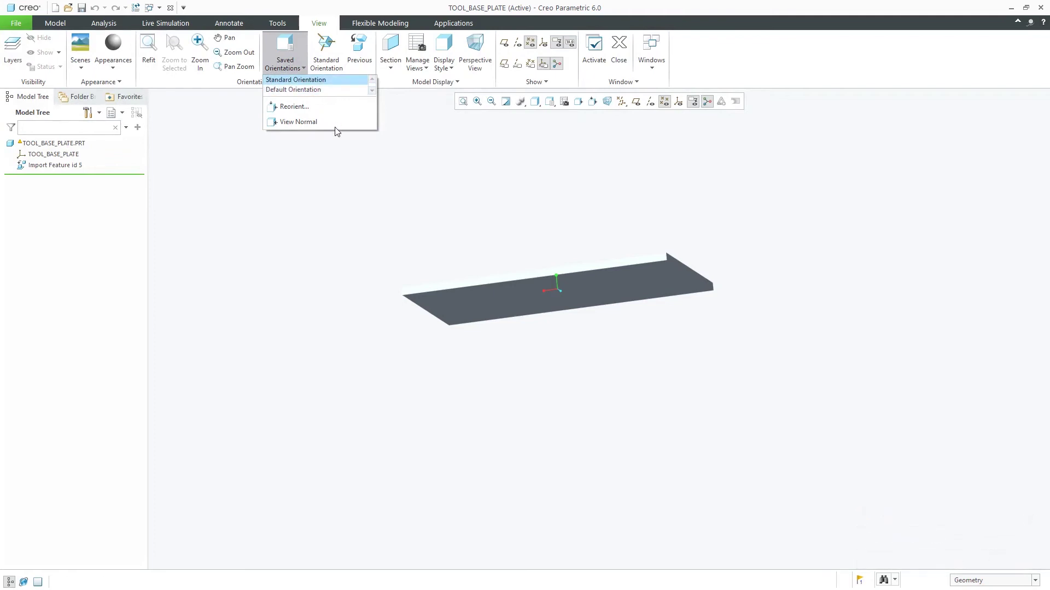
pyautogui.click(75, 204)
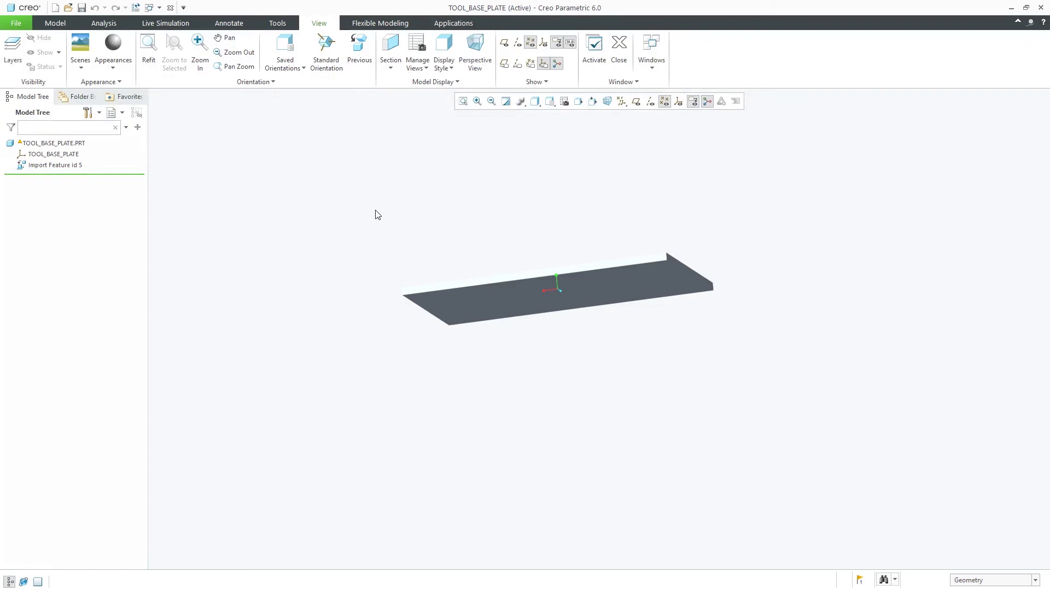
pyautogui.moveTo(517, 194)
pyautogui.mouseDown(button='middle')
pyautogui.moveTo(553, 209)
pyautogui.moveTo(411, 131)
pyautogui.mouseUp(button='middle')
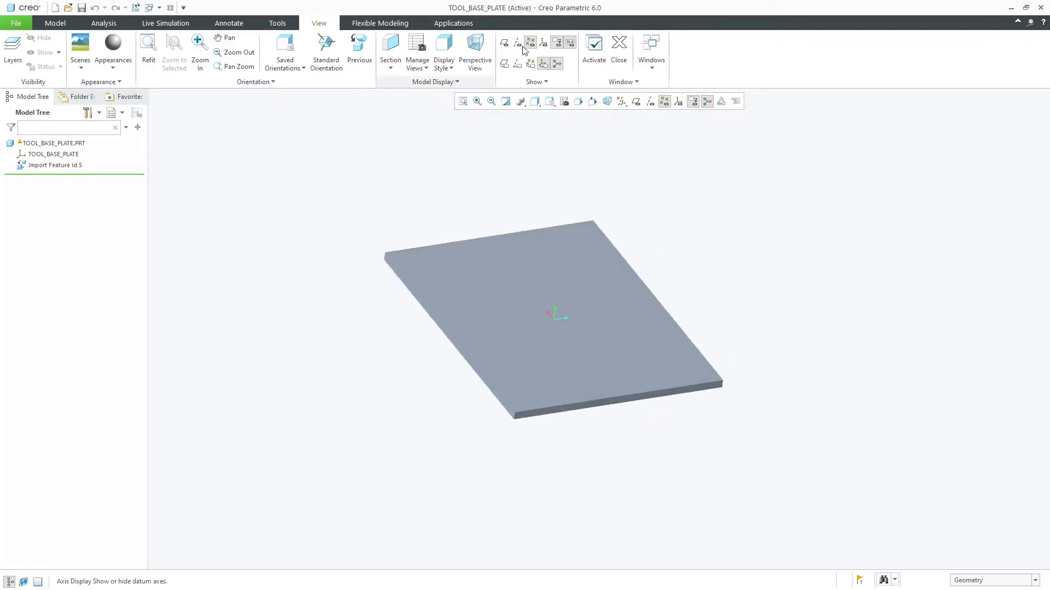
pyautogui.click(618, 49)
# - Confirm the Model Display settings and erase the undisplayed part and drawing from session
pyautogui.click(182, 70)
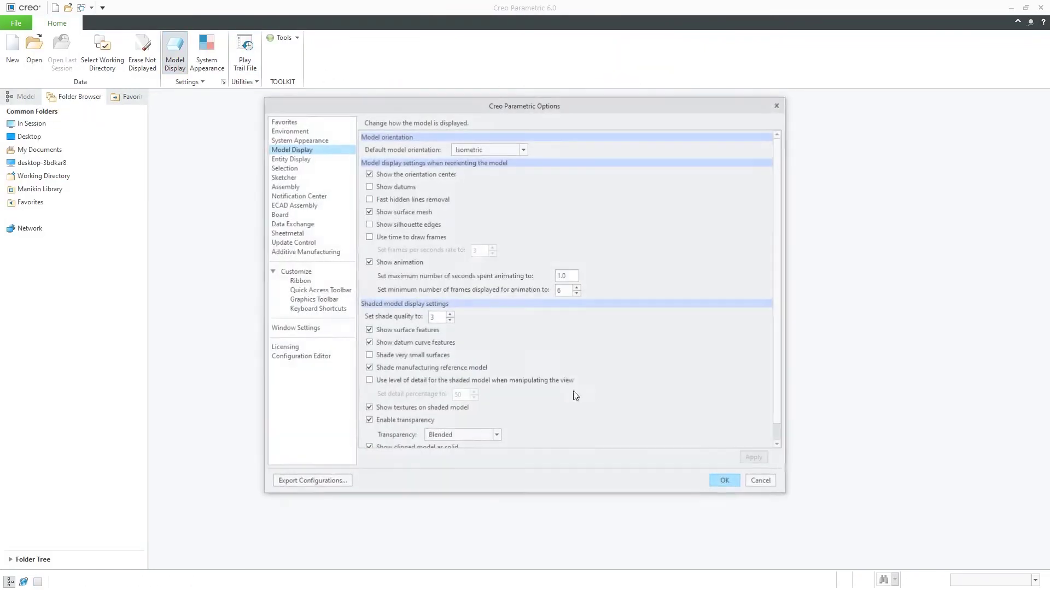
pyautogui.click(738, 479)
pyautogui.click(136, 55)
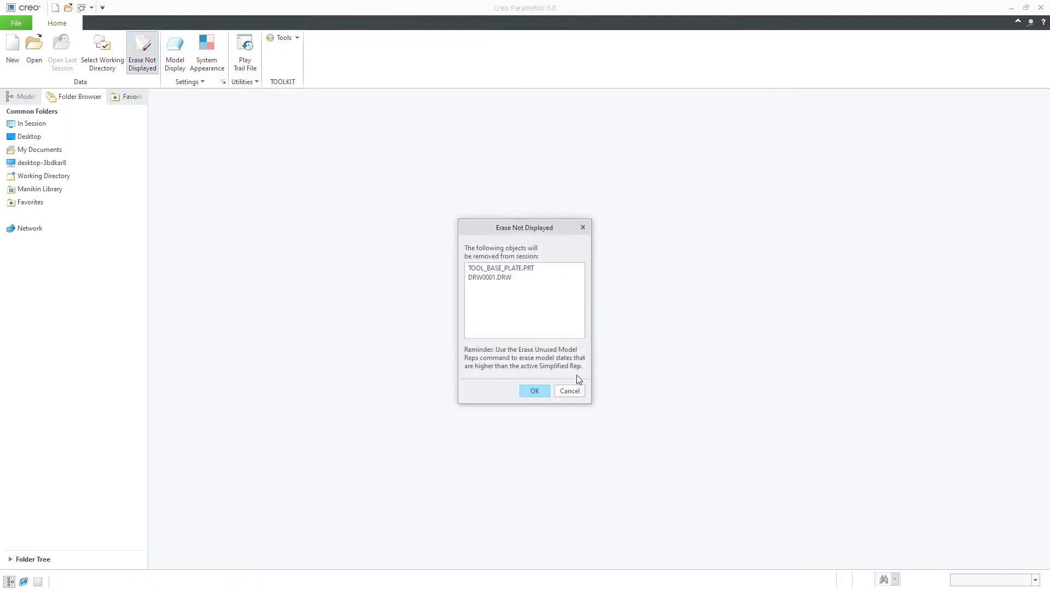
pyautogui.click(524, 392)
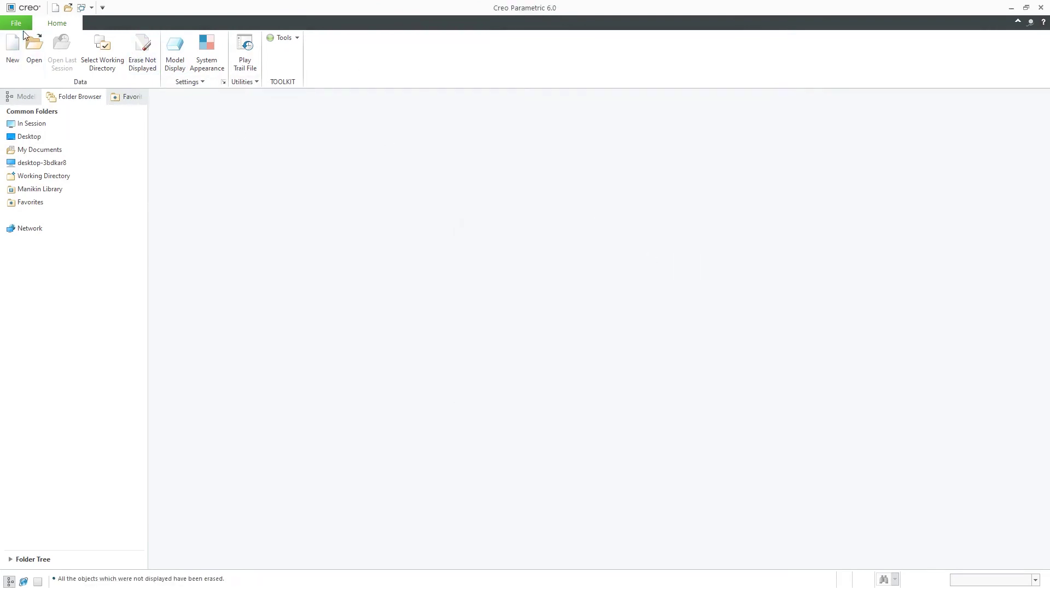
# - Import tool_base_plate.igs again as a part with Use templates enabled
pyautogui.click(33, 52)
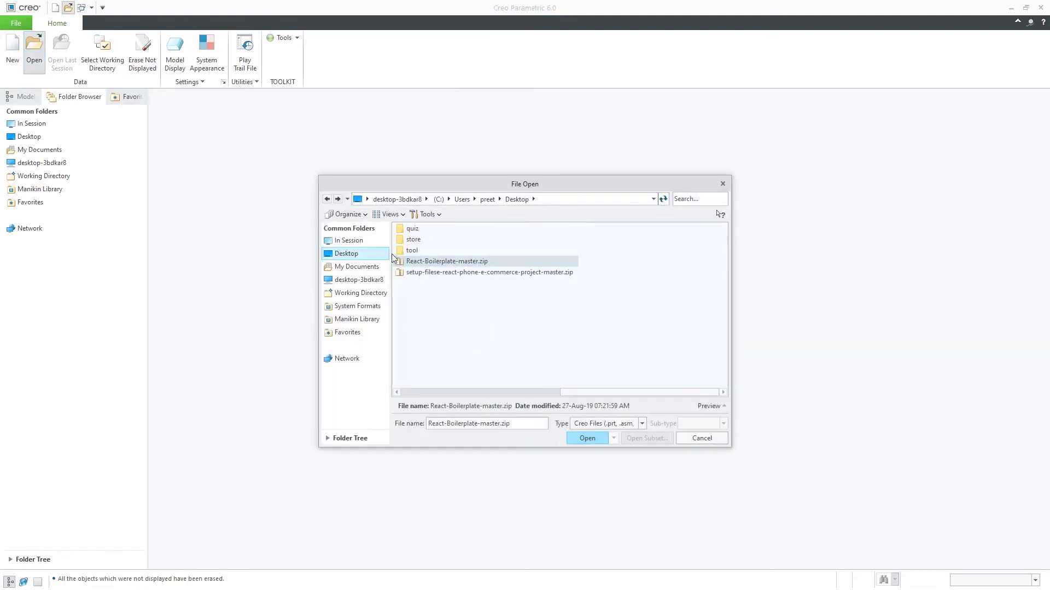
pyautogui.click(642, 424)
pyautogui.click(587, 142)
pyautogui.click(419, 281)
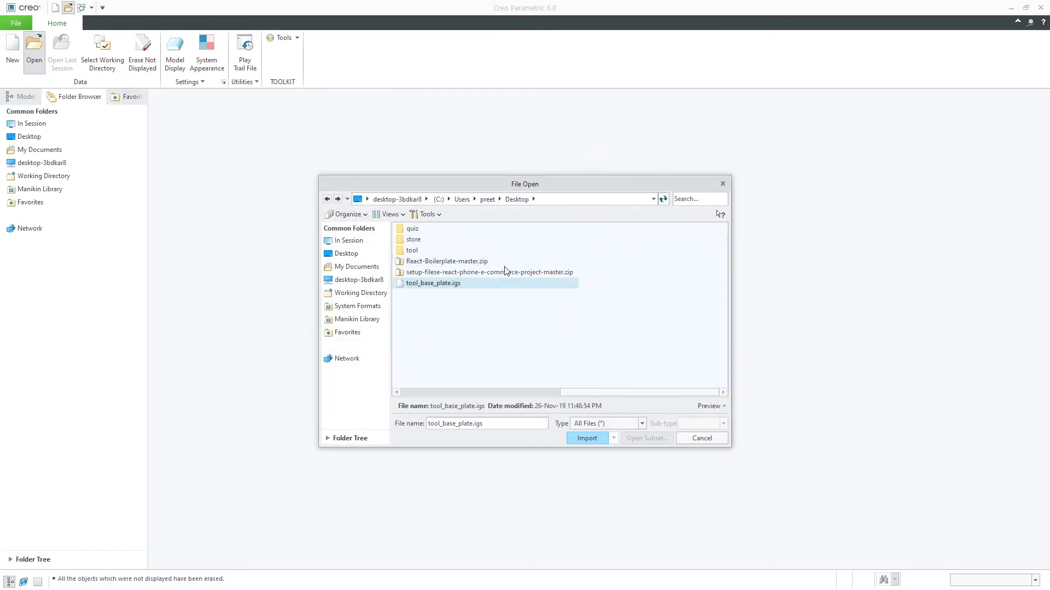
pyautogui.click(587, 438)
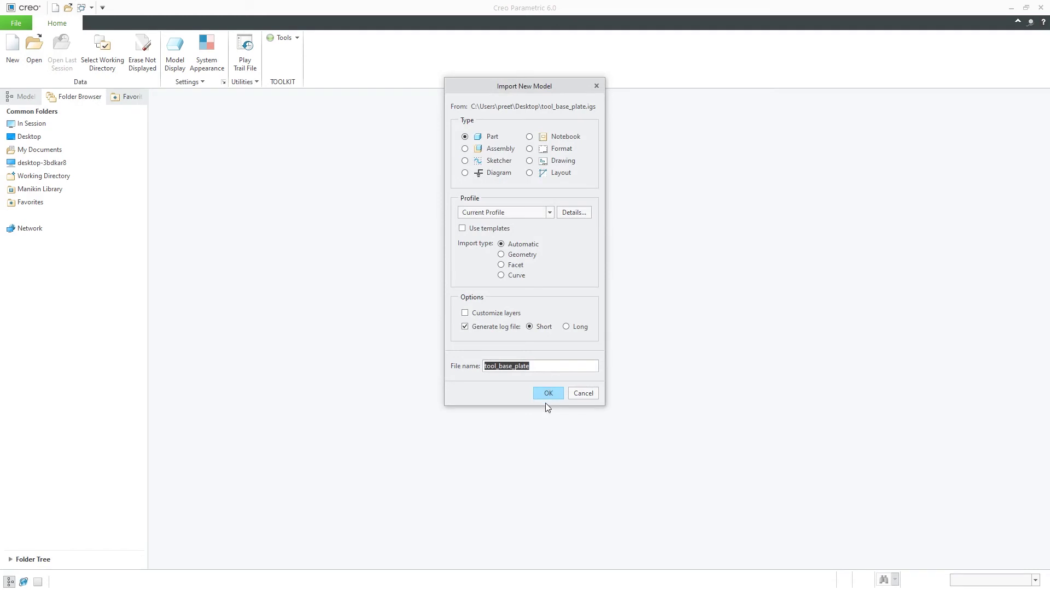
pyautogui.click(463, 229)
pyautogui.click(550, 213)
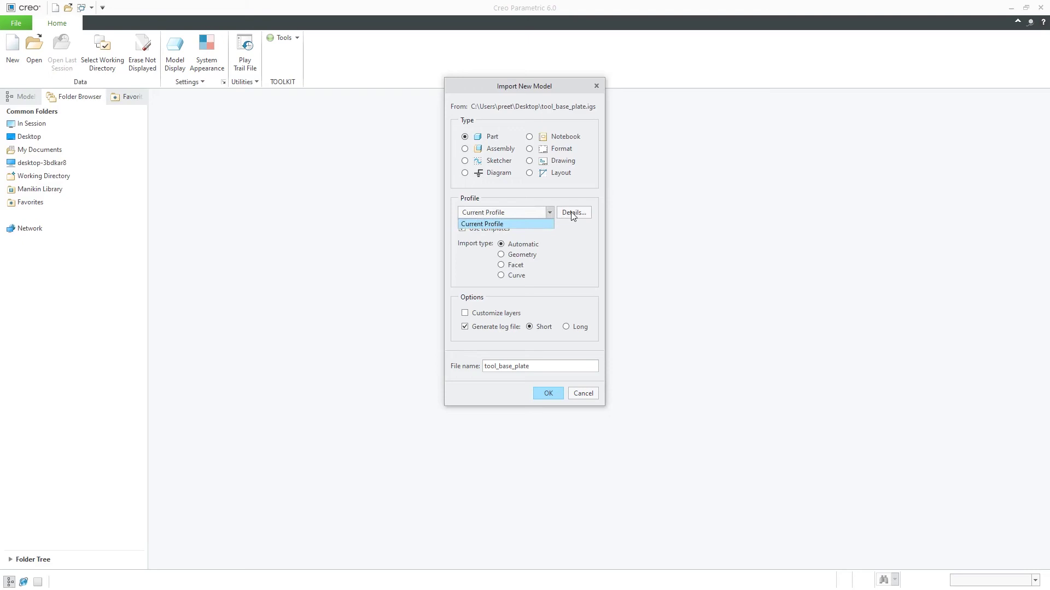
# - Choose solid_part_mmks as the part template in the IGES import profile and accept it
pyautogui.click(572, 215)
pyautogui.click(572, 214)
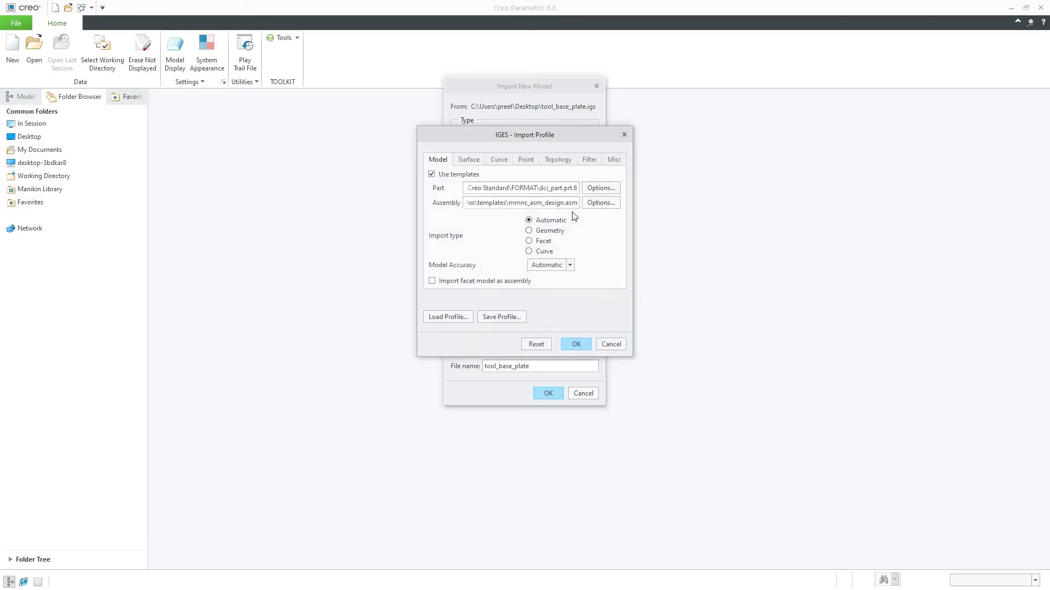
pyautogui.click(595, 189)
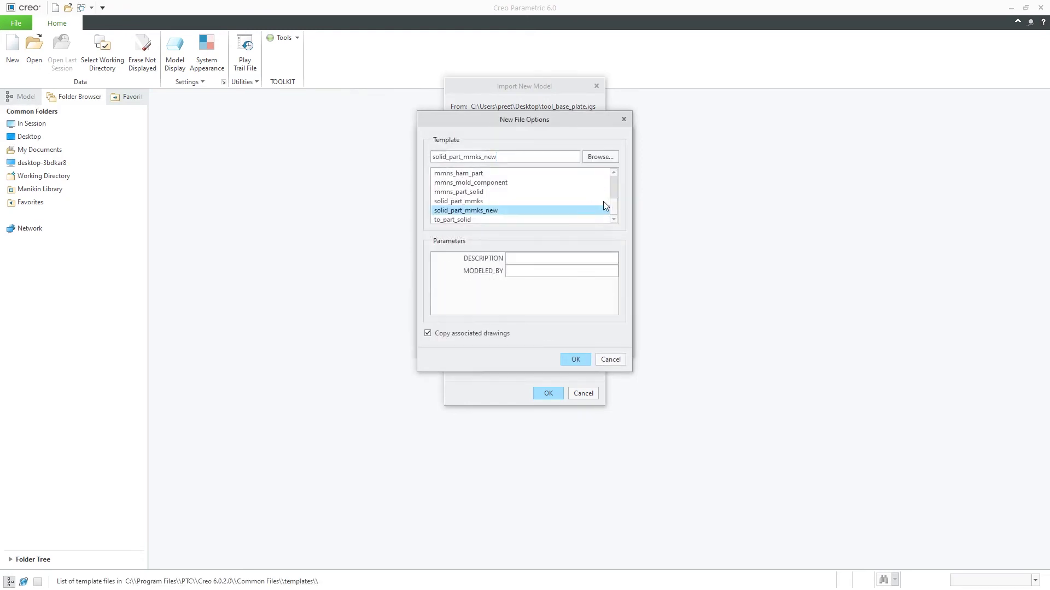
pyautogui.moveTo(613, 206)
pyautogui.mouseDown()
pyautogui.moveTo(613, 181)
pyautogui.moveTo(613, 208)
pyautogui.mouseUp()
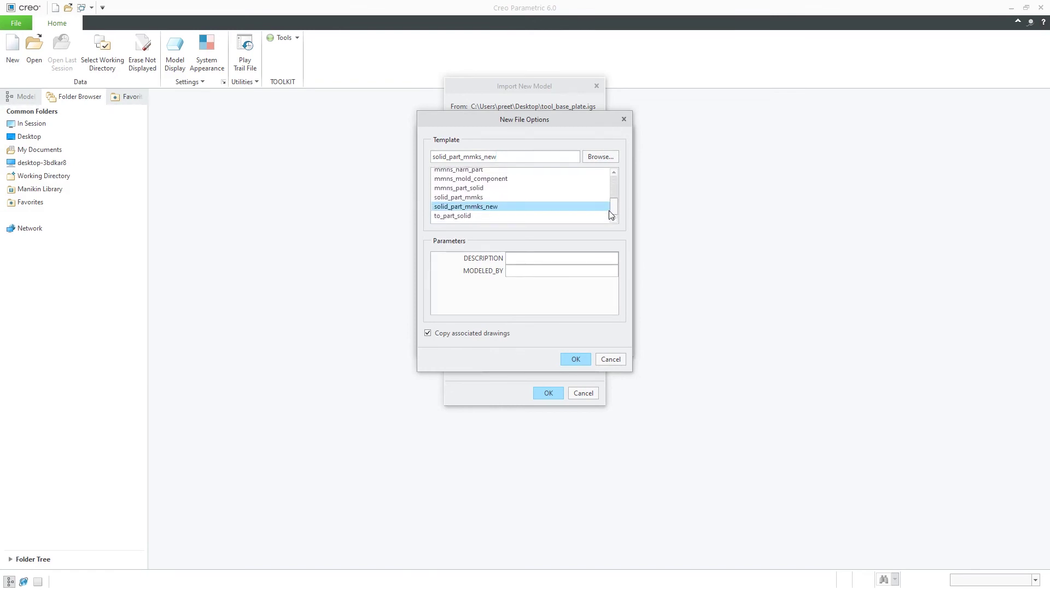
pyautogui.click(492, 180)
pyautogui.click(479, 192)
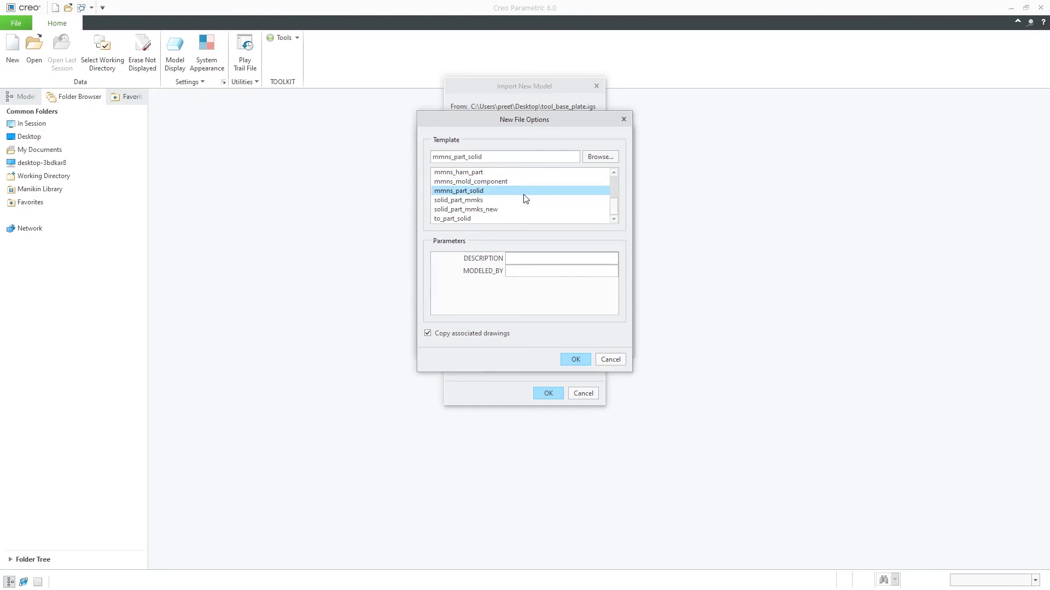
pyautogui.click(488, 200)
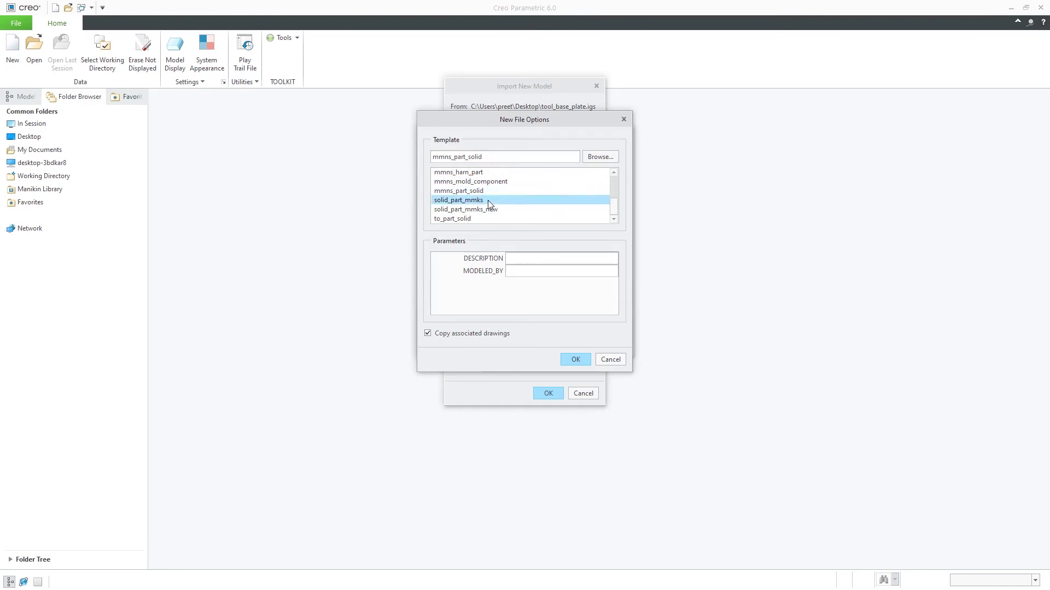
pyautogui.click(581, 358)
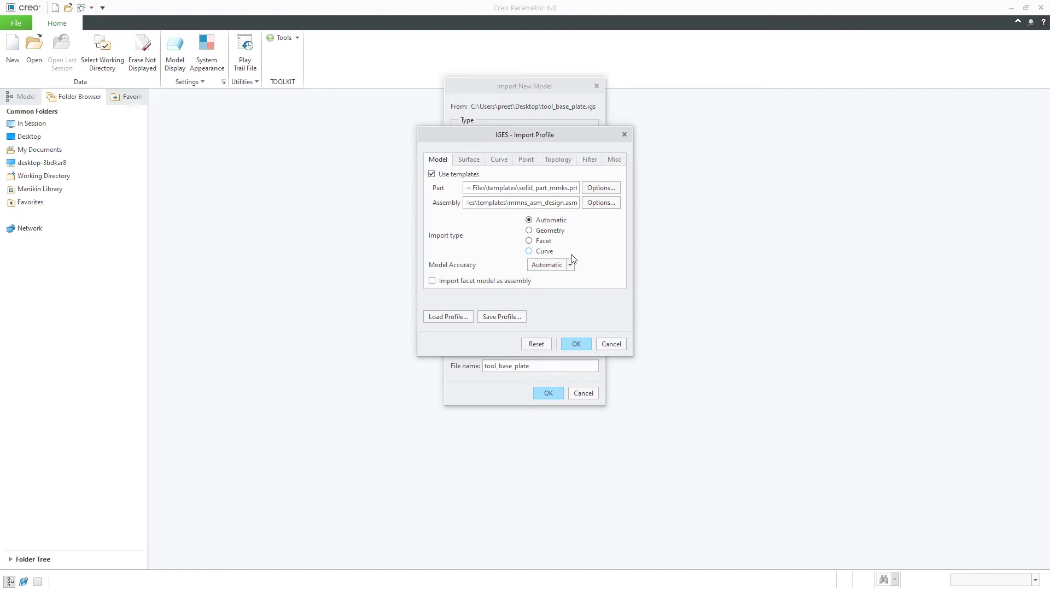
pyautogui.click(576, 344)
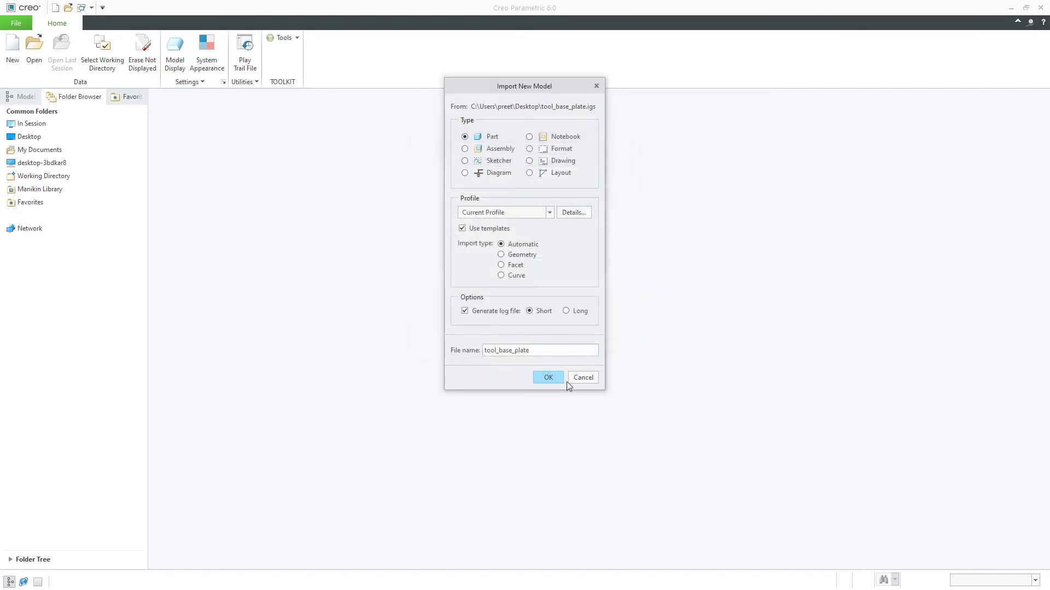
# - Import the plate as a new part and view it from the TOP, then FRONT orientations
pyautogui.click(549, 381)
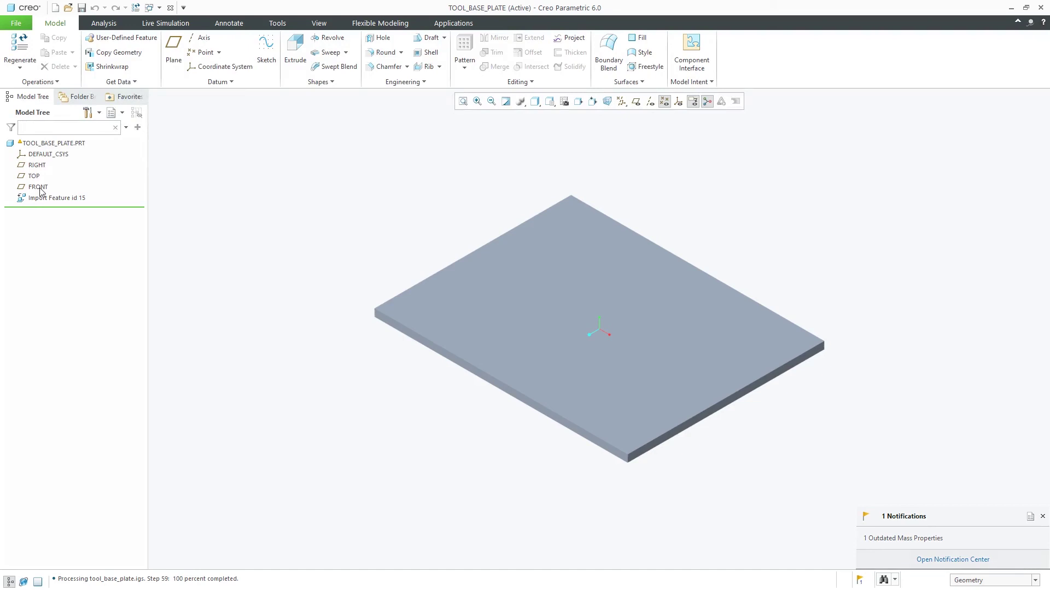
pyautogui.click(306, 25)
pyautogui.click(285, 52)
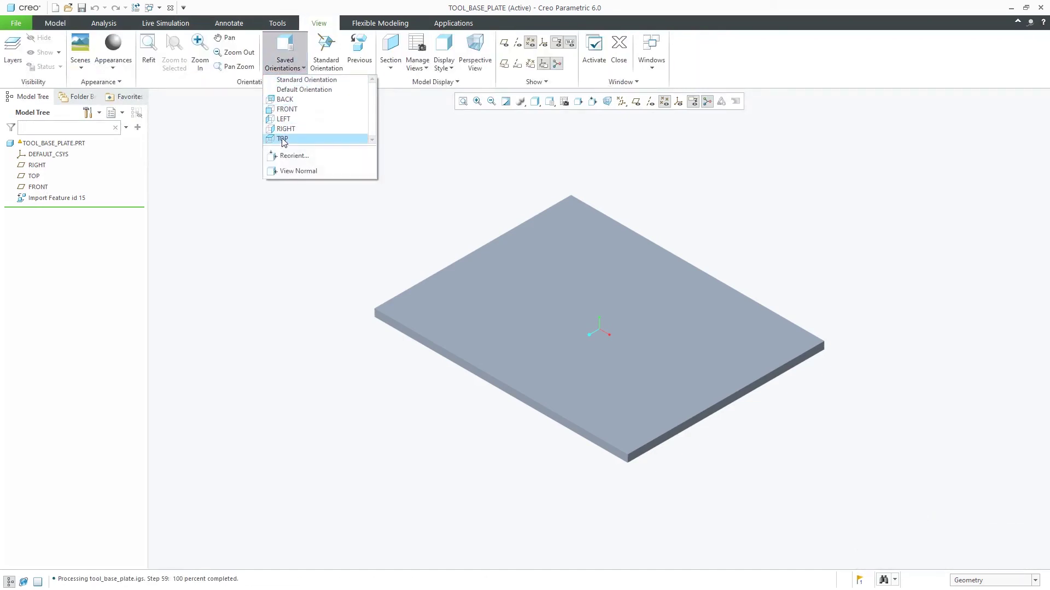
pyautogui.click(281, 137)
pyautogui.click(285, 55)
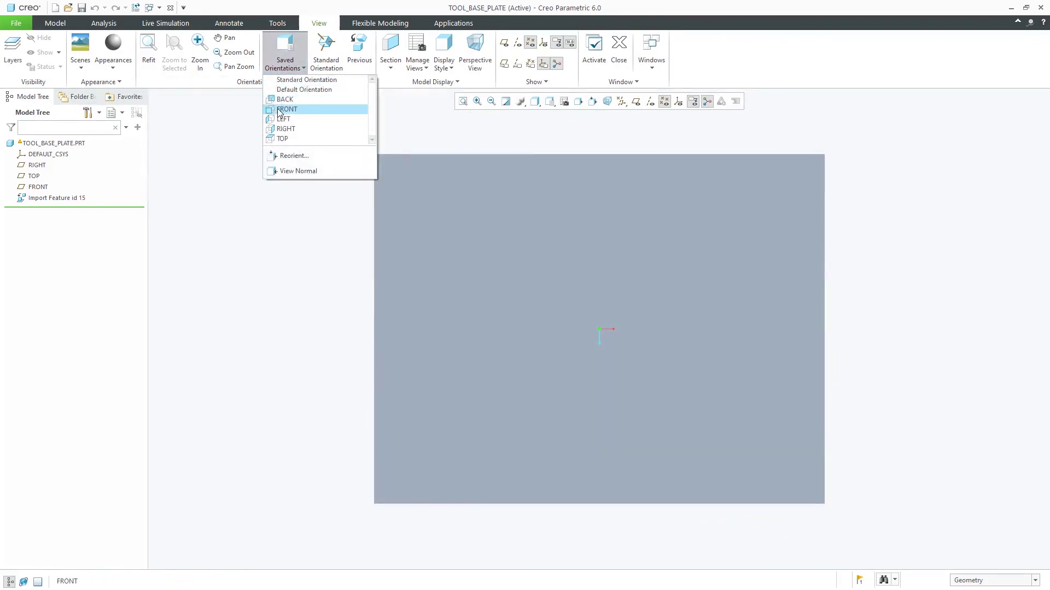
pyautogui.click(277, 108)
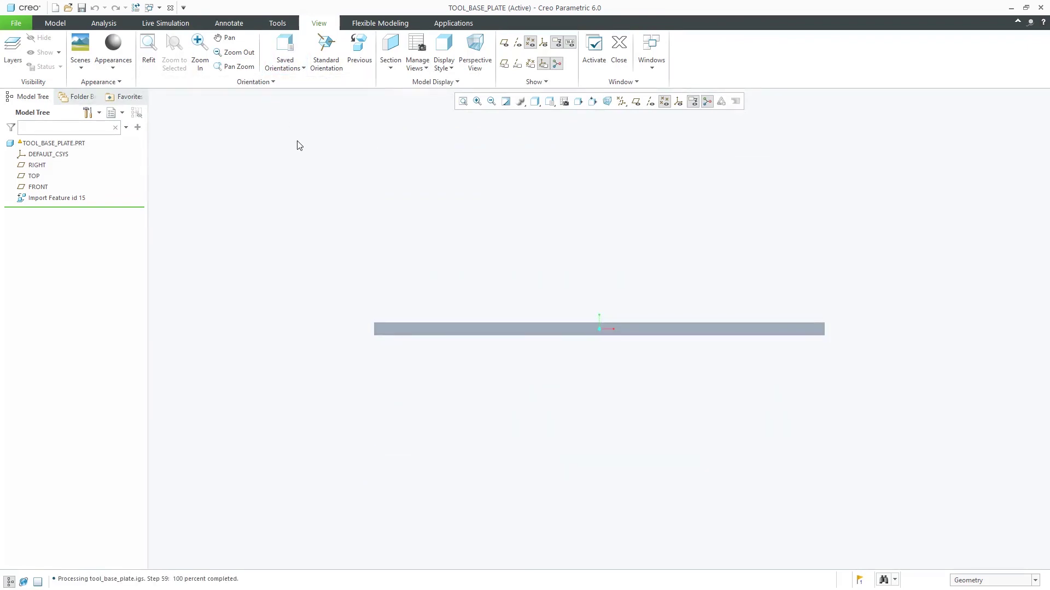
# - Inspect the plate in oblique views, select the import feature, and restore the standard orientation
pyautogui.hotkey('ctrl', 'd')
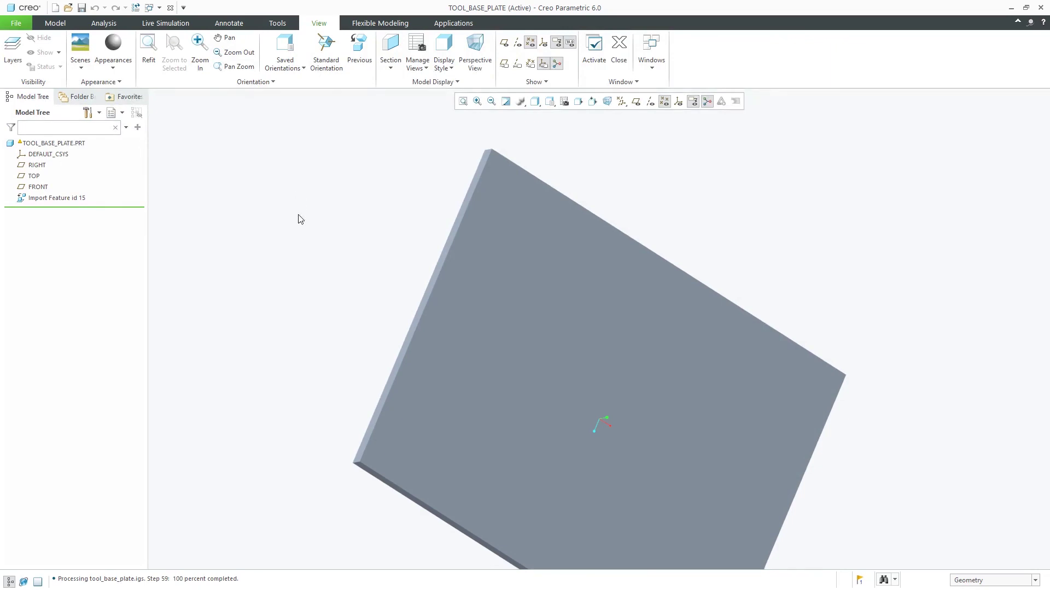
pyautogui.moveTo(309, 202)
pyautogui.mouseDown(button='middle')
pyautogui.moveTo(169, 241)
pyautogui.moveTo(222, 244)
pyautogui.mouseUp(button='middle')
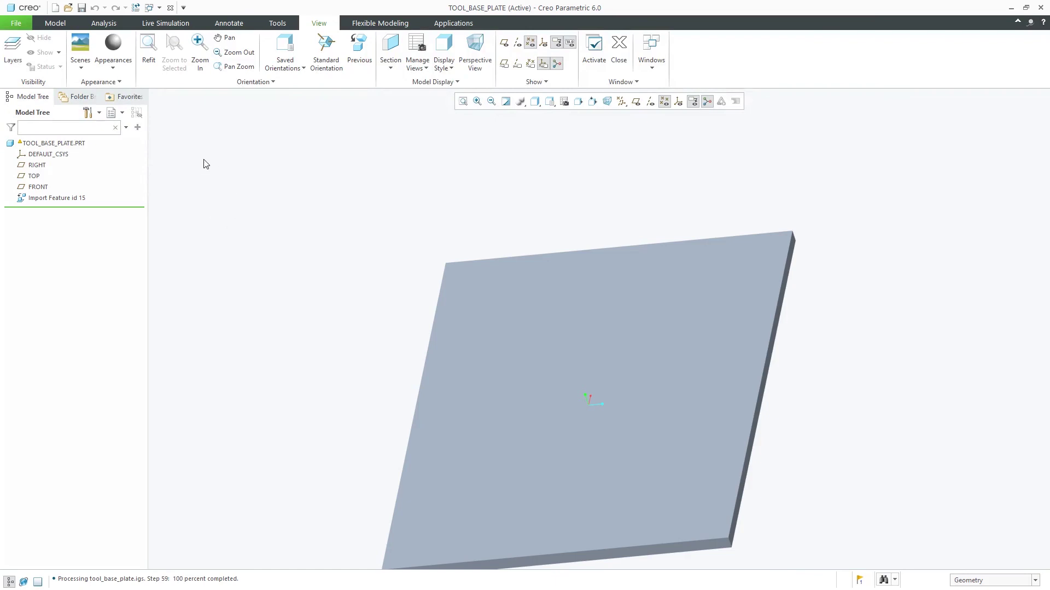
pyautogui.click(75, 202)
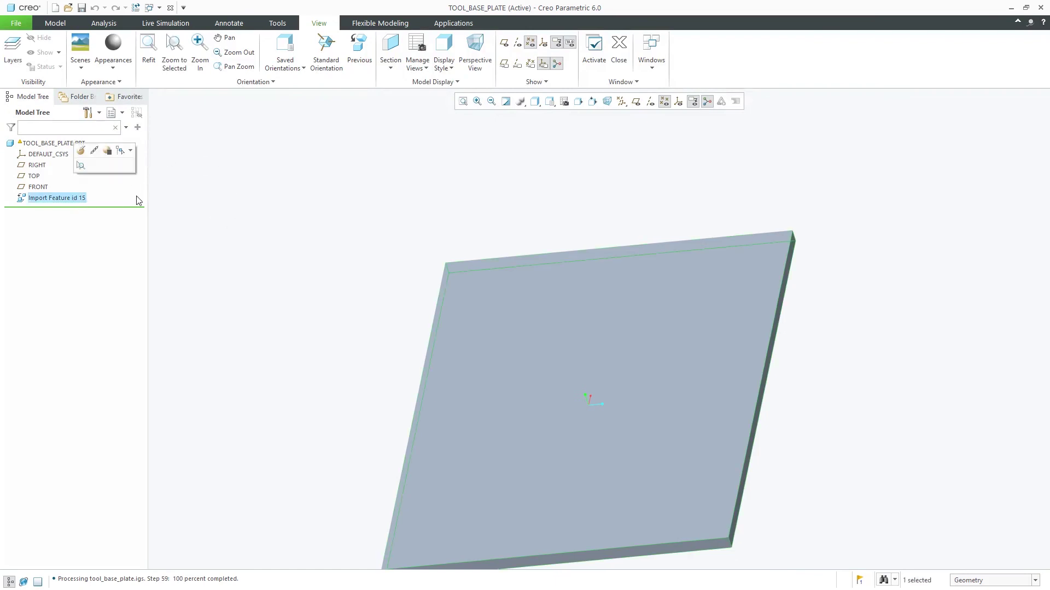
pyautogui.click(211, 204)
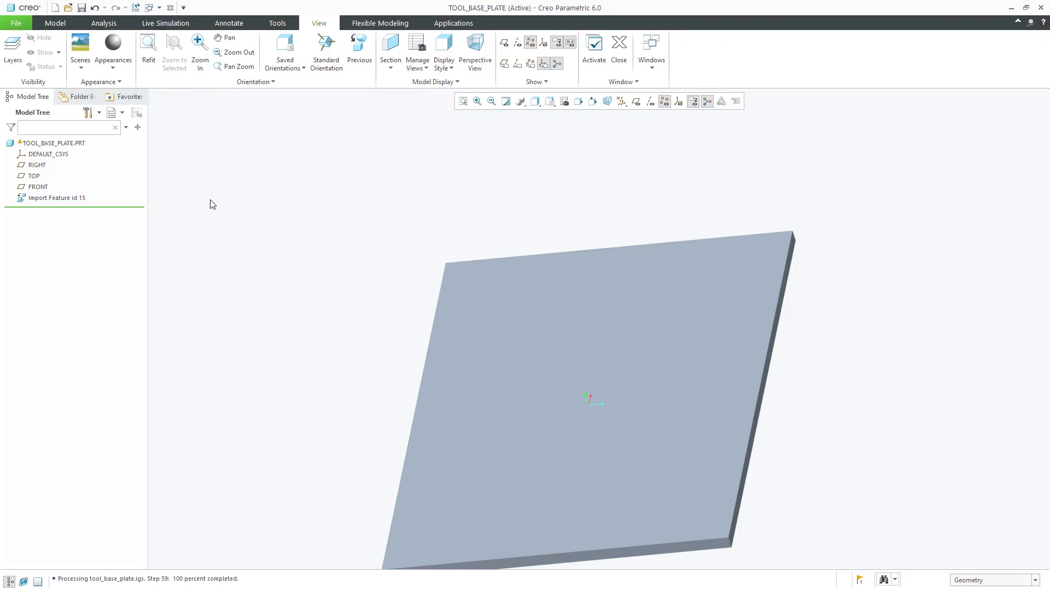
pyautogui.hotkey('ctrl', 'd')
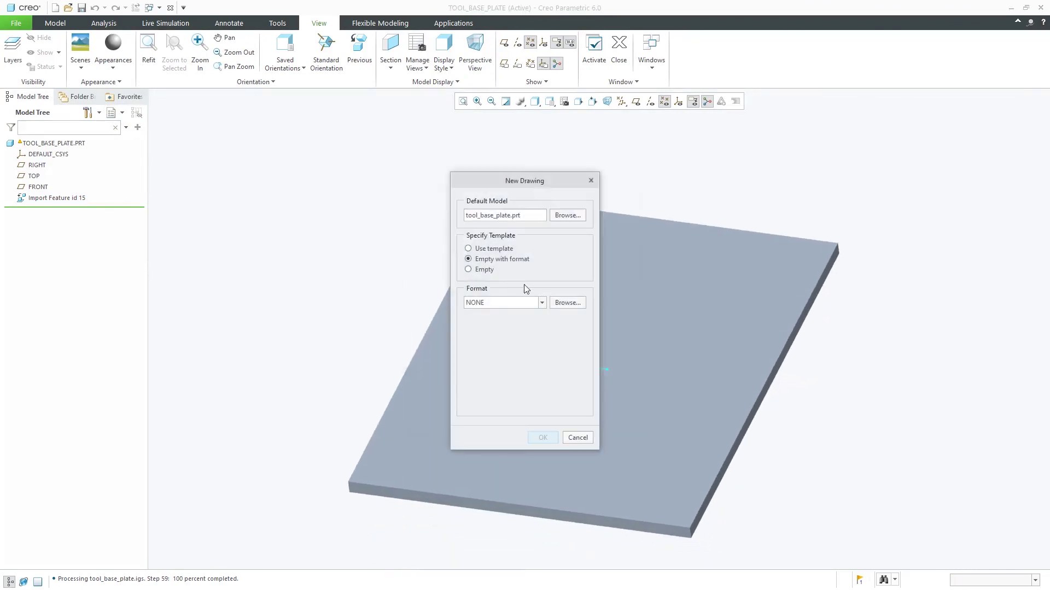
# - Create an empty drawing of the plate with an isometric general view at upper right
pyautogui.click(468, 269)
pyautogui.click(542, 437)
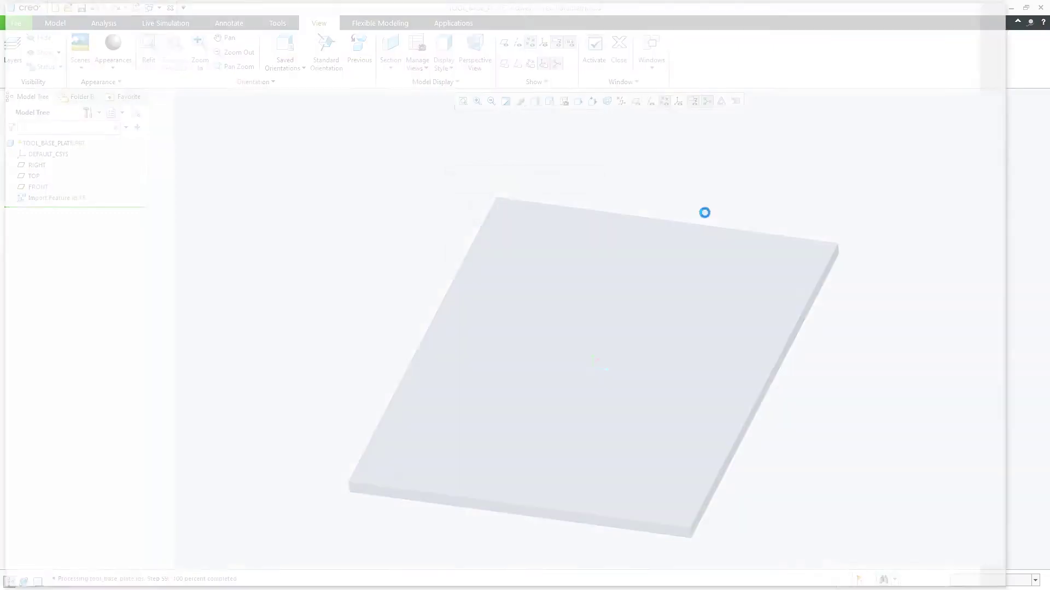
pyautogui.click(281, 55)
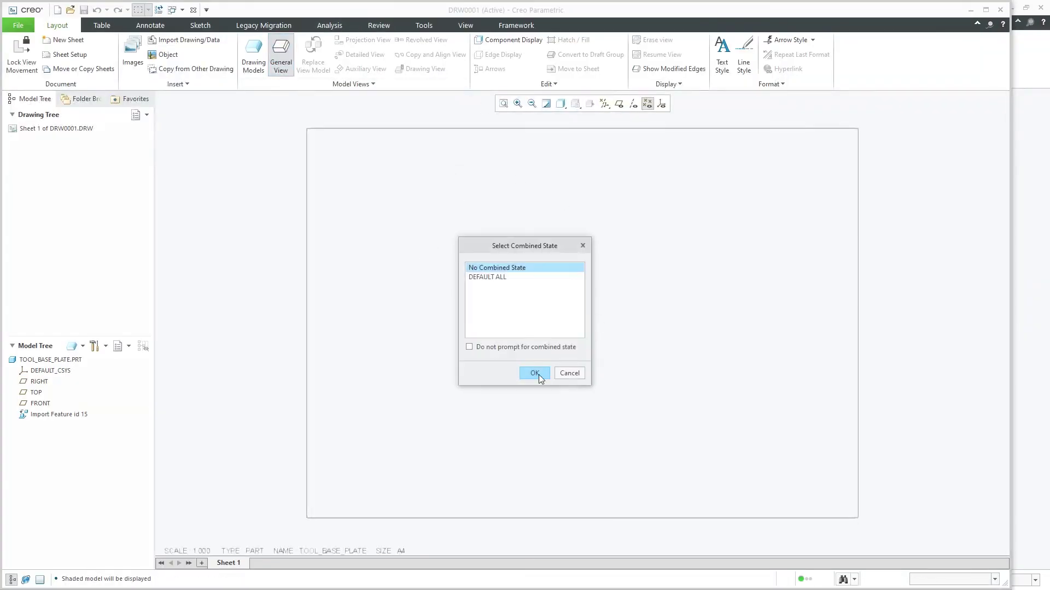
pyautogui.click(535, 373)
pyautogui.click(724, 221)
pyautogui.click(984, 332)
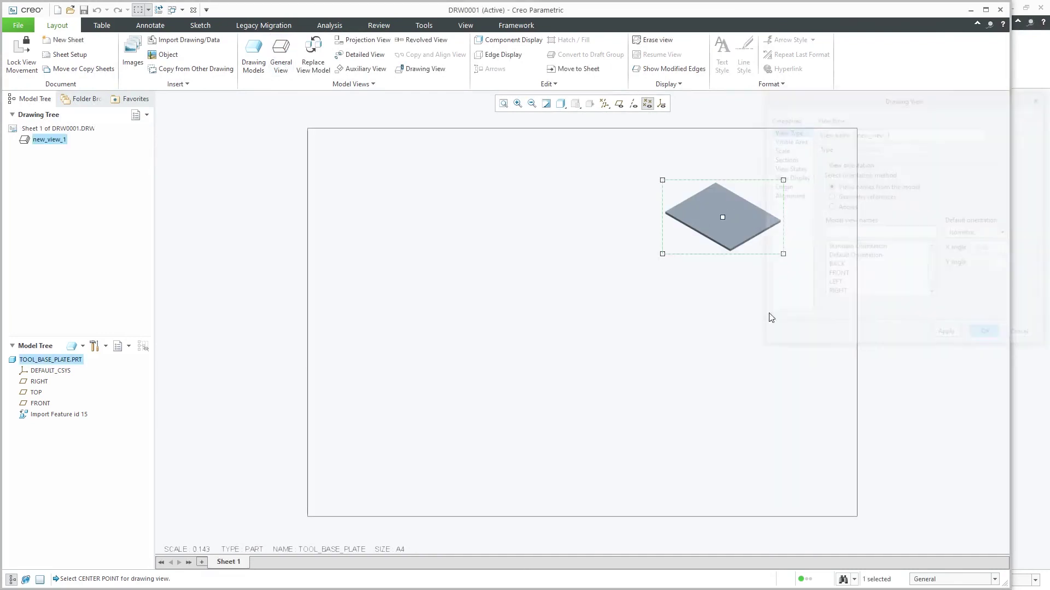
# - Add a second general view on the left side of the sheet, oriented as FRONT
pyautogui.click(281, 55)
pyautogui.click(535, 373)
pyautogui.click(397, 261)
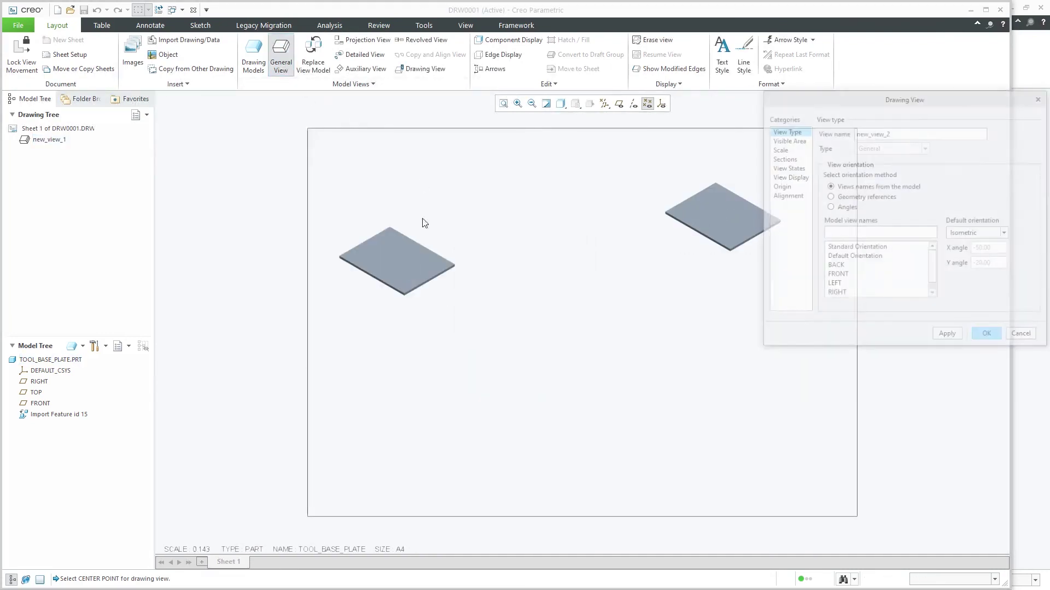
pyautogui.click(845, 267)
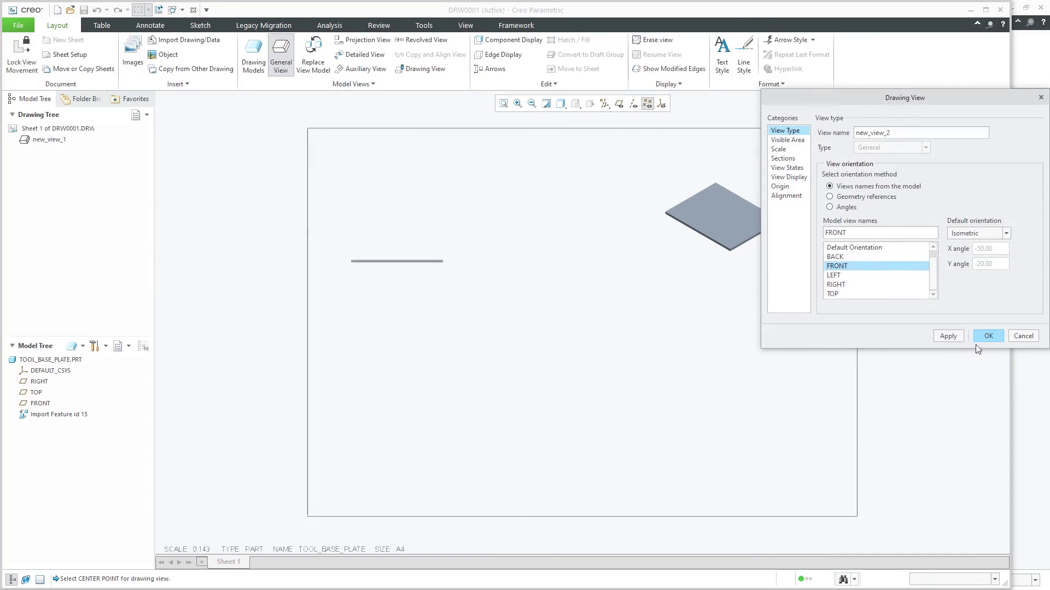
pyautogui.click(988, 336)
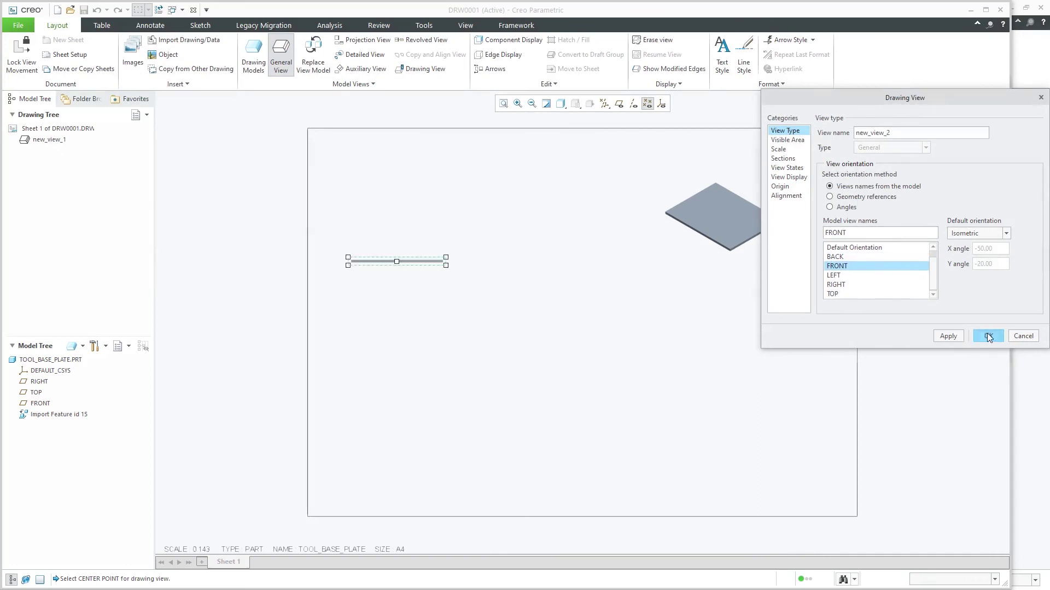
# - Add a projected view below the front view and a side view to its right
pyautogui.click(354, 45)
pyautogui.click(422, 263)
pyautogui.click(403, 370)
pyautogui.click(367, 45)
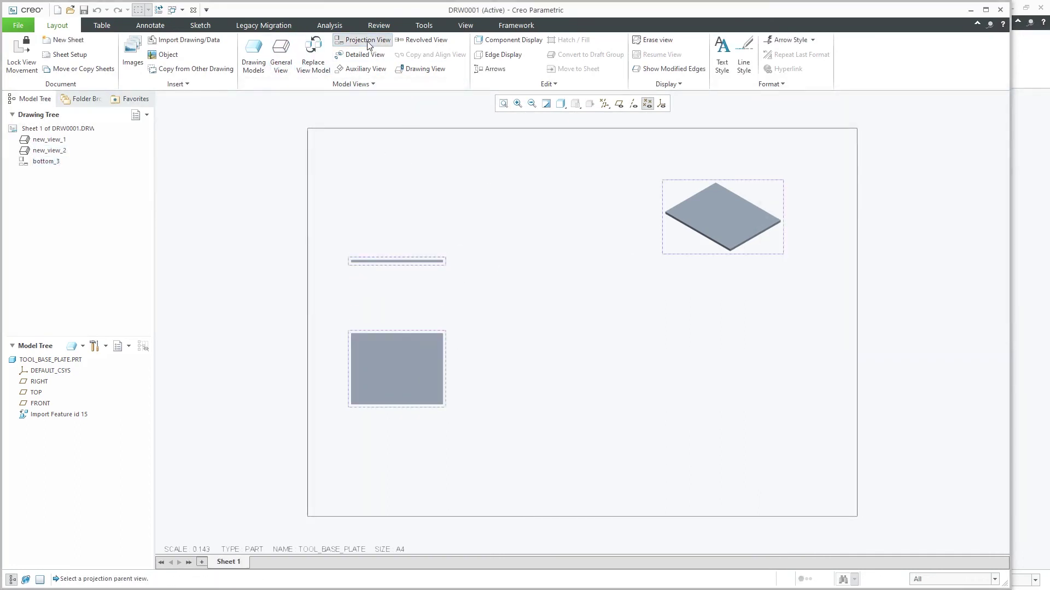
pyautogui.click(429, 363)
pyautogui.click(599, 365)
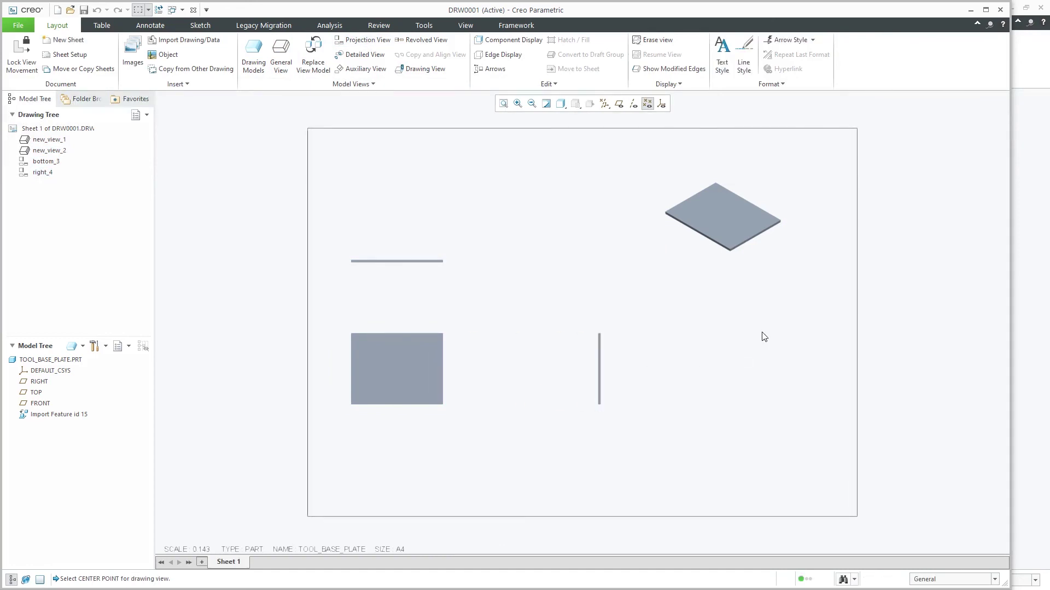